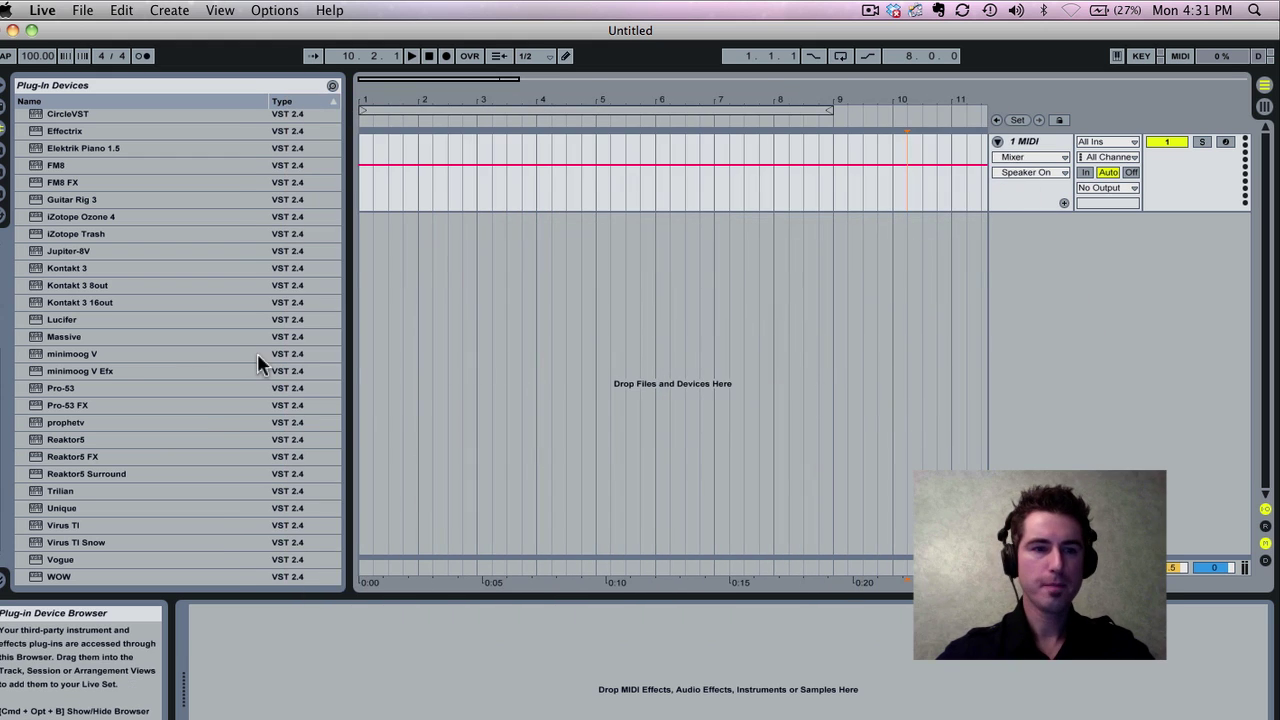
# - Load Massive onto the MIDI track, close its window, and select bars 1–9 on its lane
pyautogui.moveTo(36, 341); pyautogui.dragTo(1035, 148)
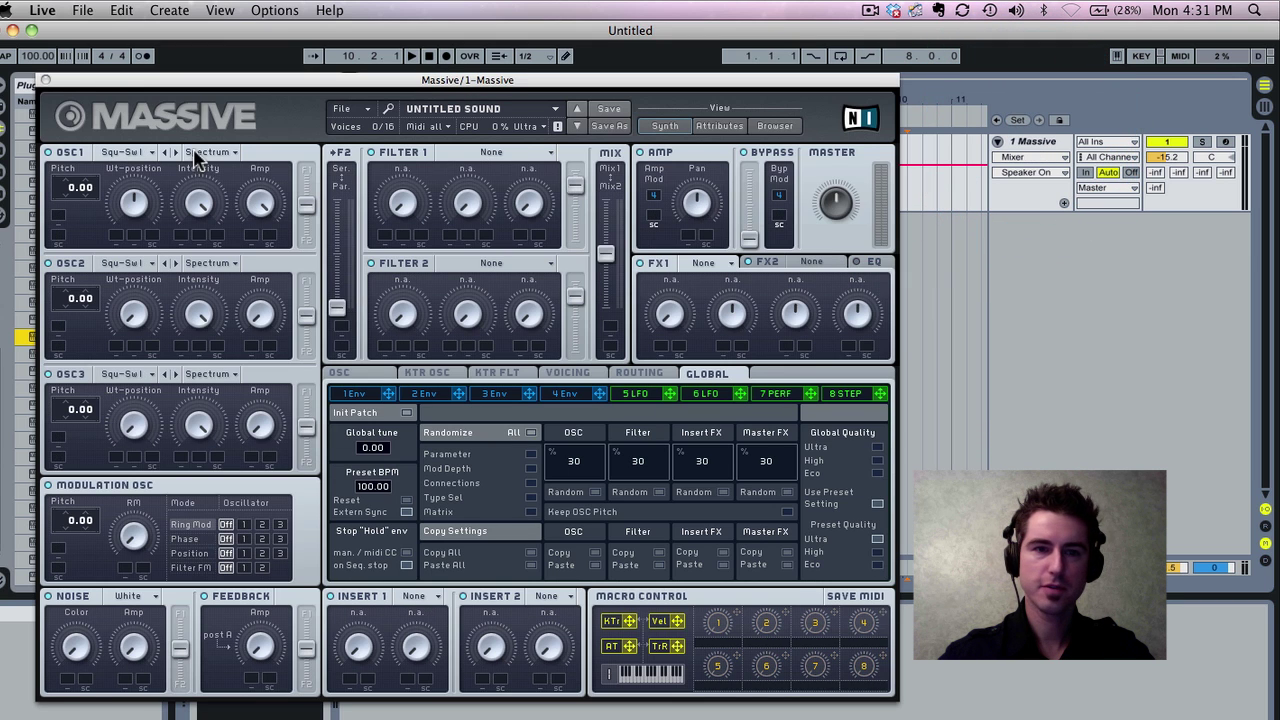
pyautogui.click(45, 80)
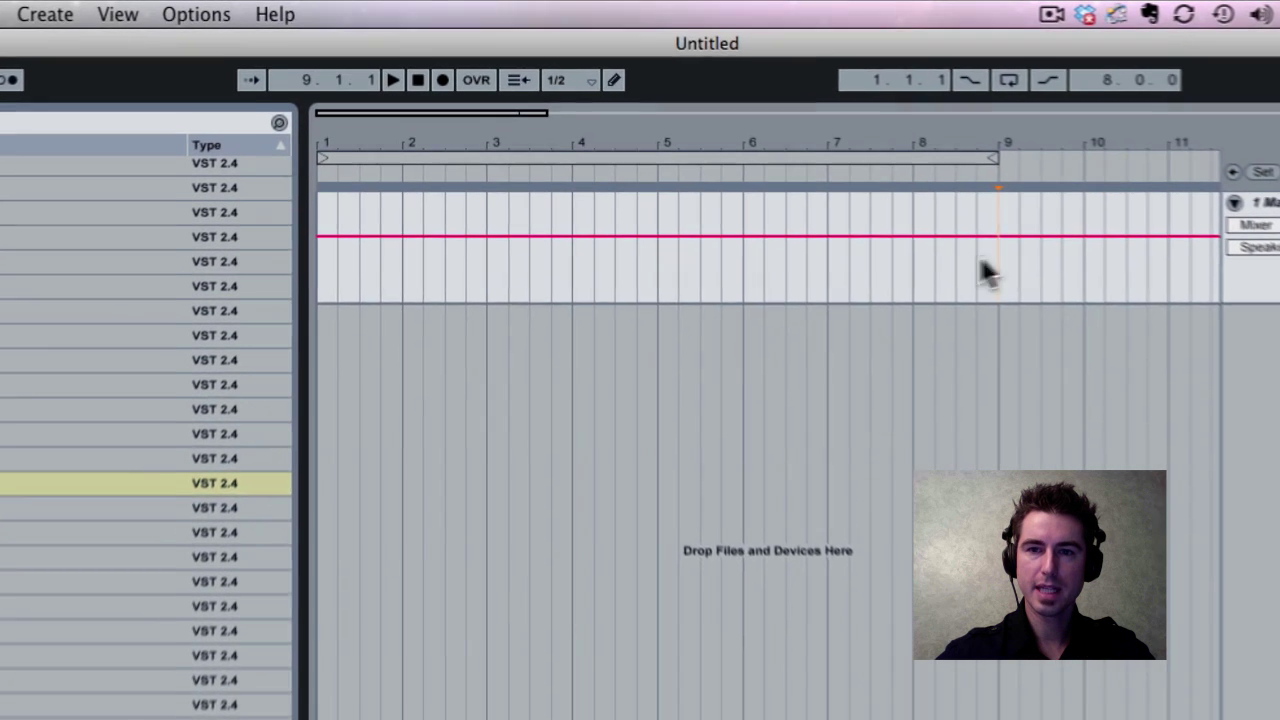
pyautogui.moveTo(835, 190); pyautogui.dragTo(355, 155)
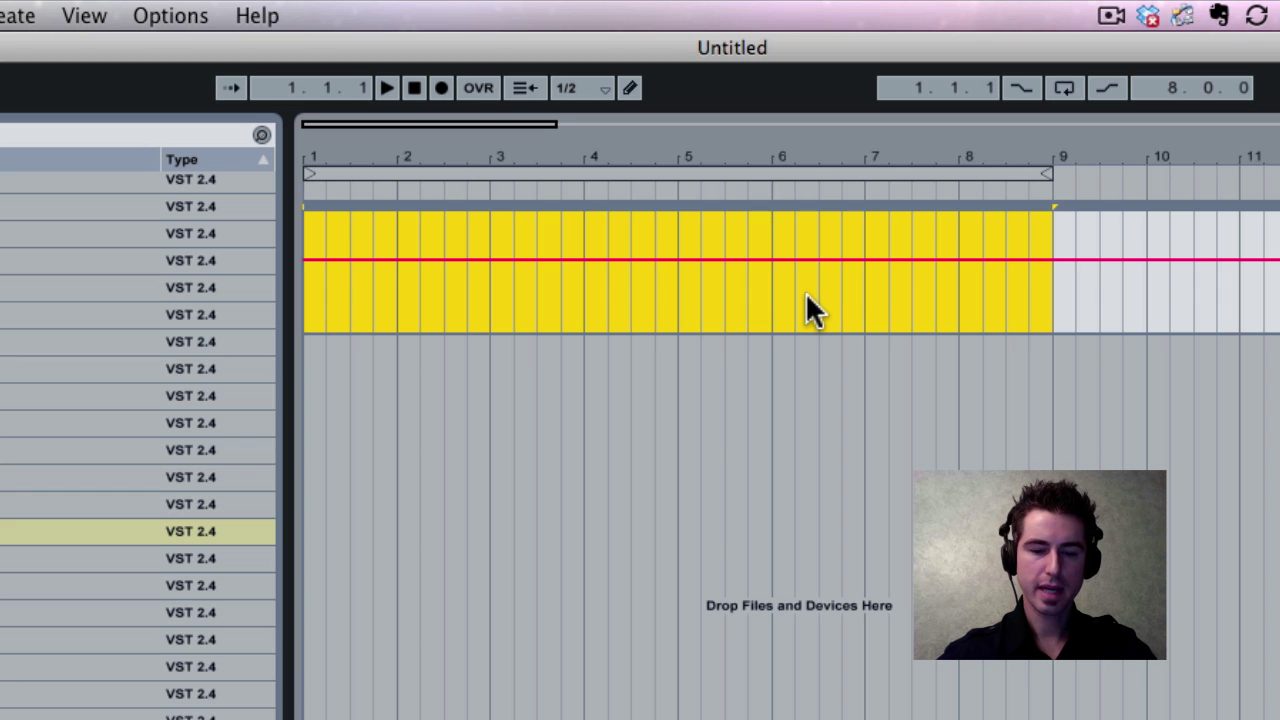
# - Insert an 8-bar MIDI clip over bars 1–9 holding one C0 note that fills it
pyautogui.hotkey('ctrl', 'v')
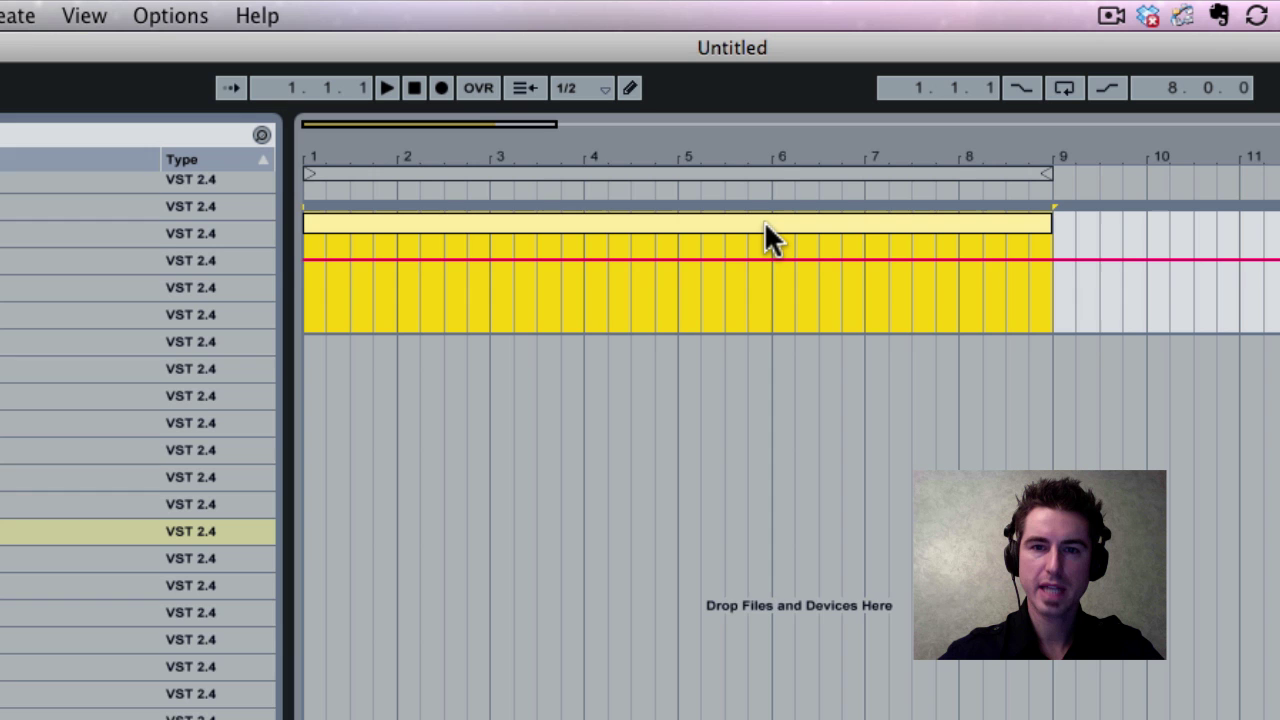
pyautogui.doubleClick(764, 222)
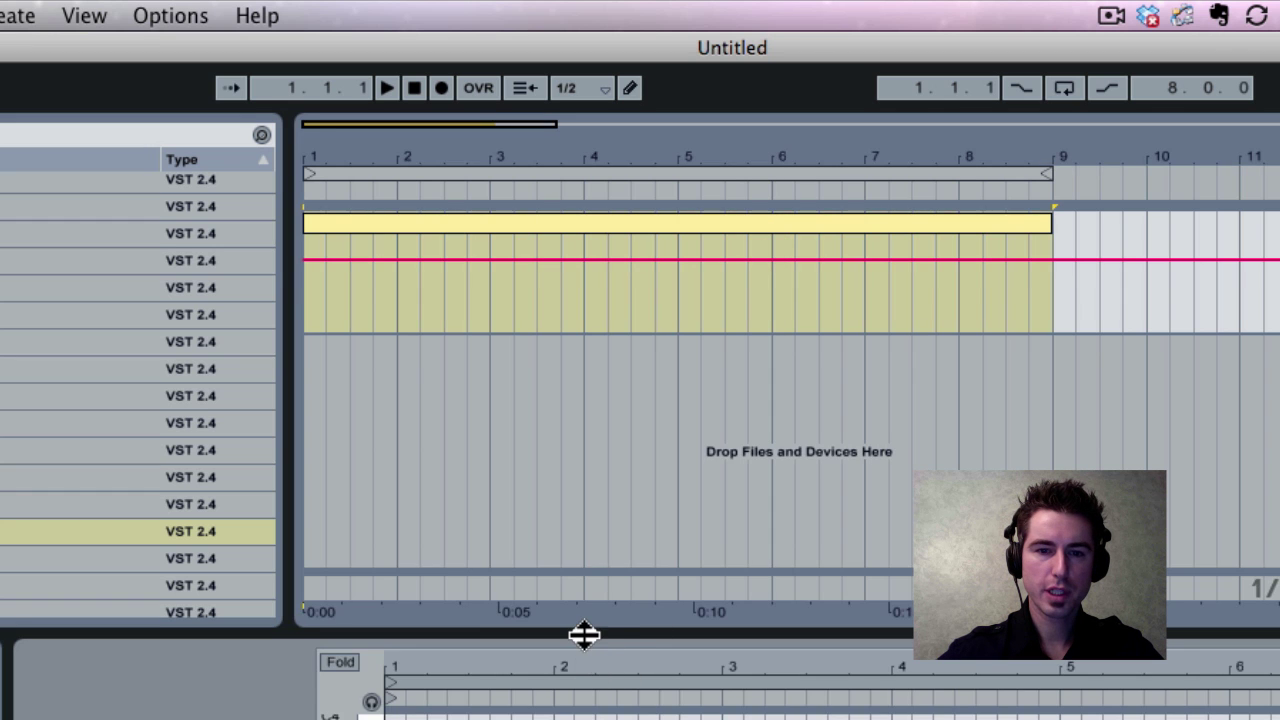
pyautogui.moveTo(584, 635); pyautogui.dragTo(549, 458)
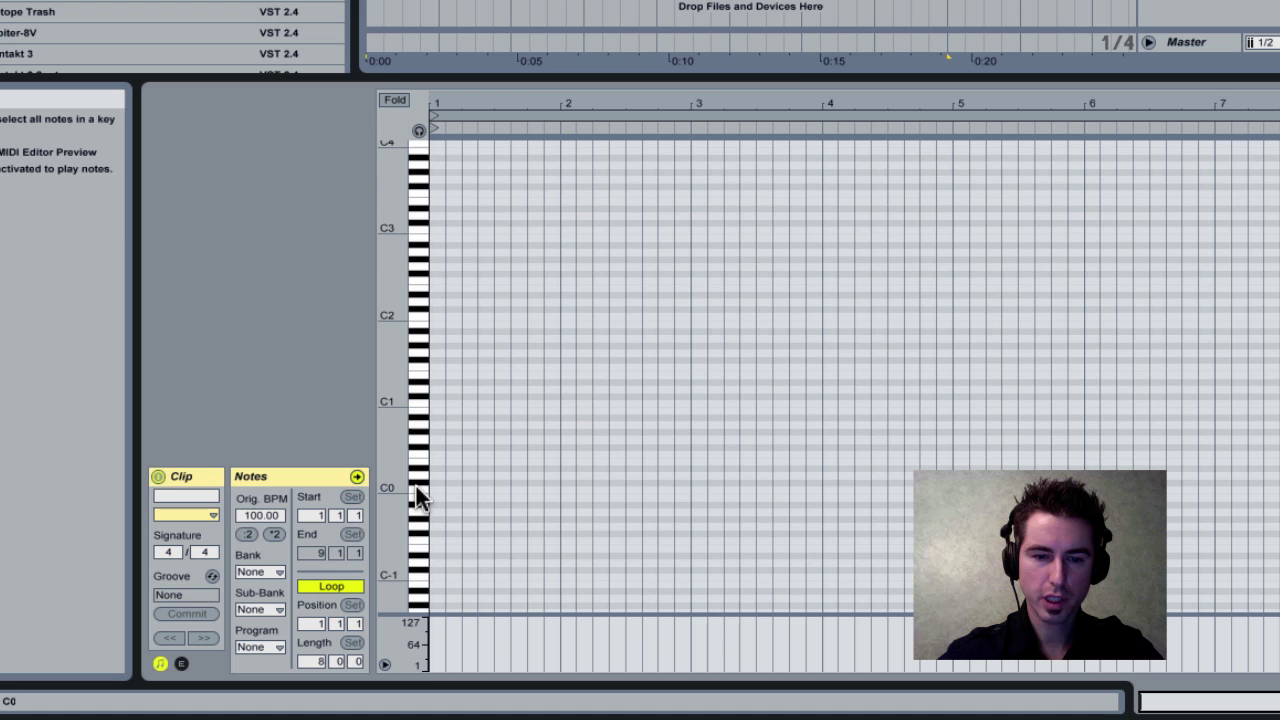
pyautogui.moveTo(488, 479); pyautogui.dragTo(440, 415)
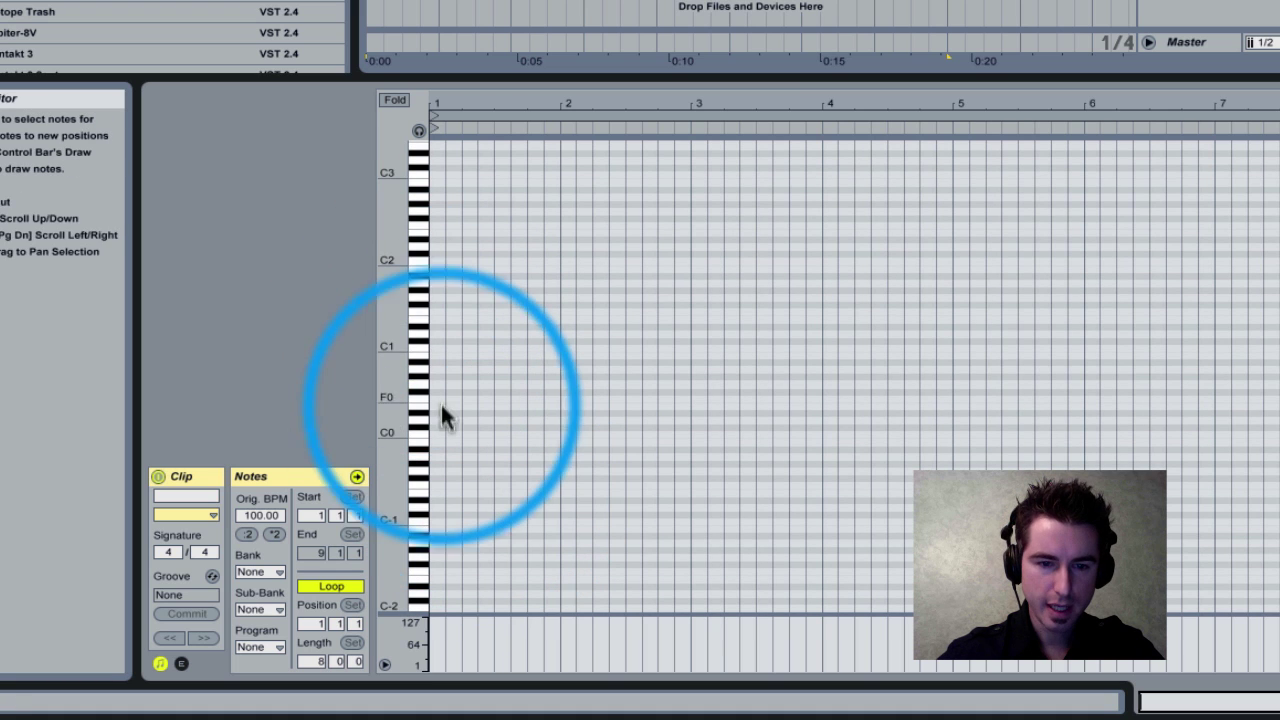
pyautogui.doubleClick(435, 435)
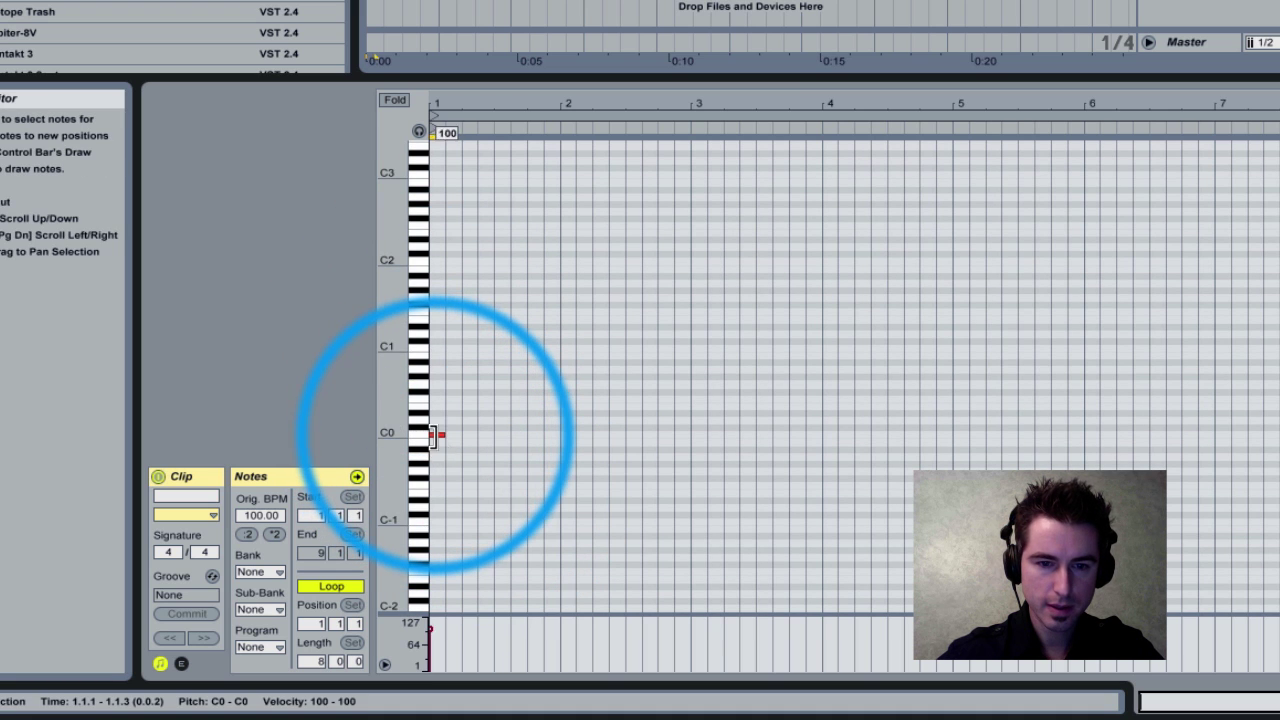
pyautogui.moveTo(437, 435); pyautogui.dragTo(1231, 435)
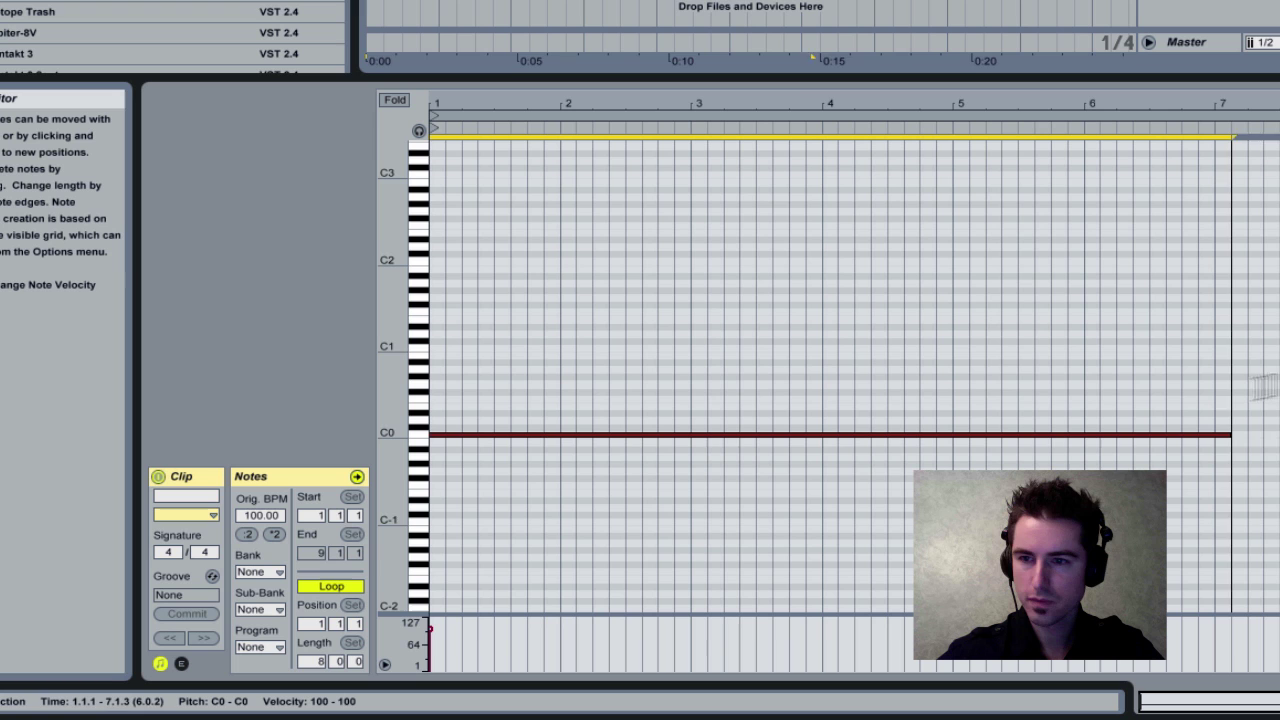
pyautogui.moveTo(1262, 386); pyautogui.dragTo(1279, 390)
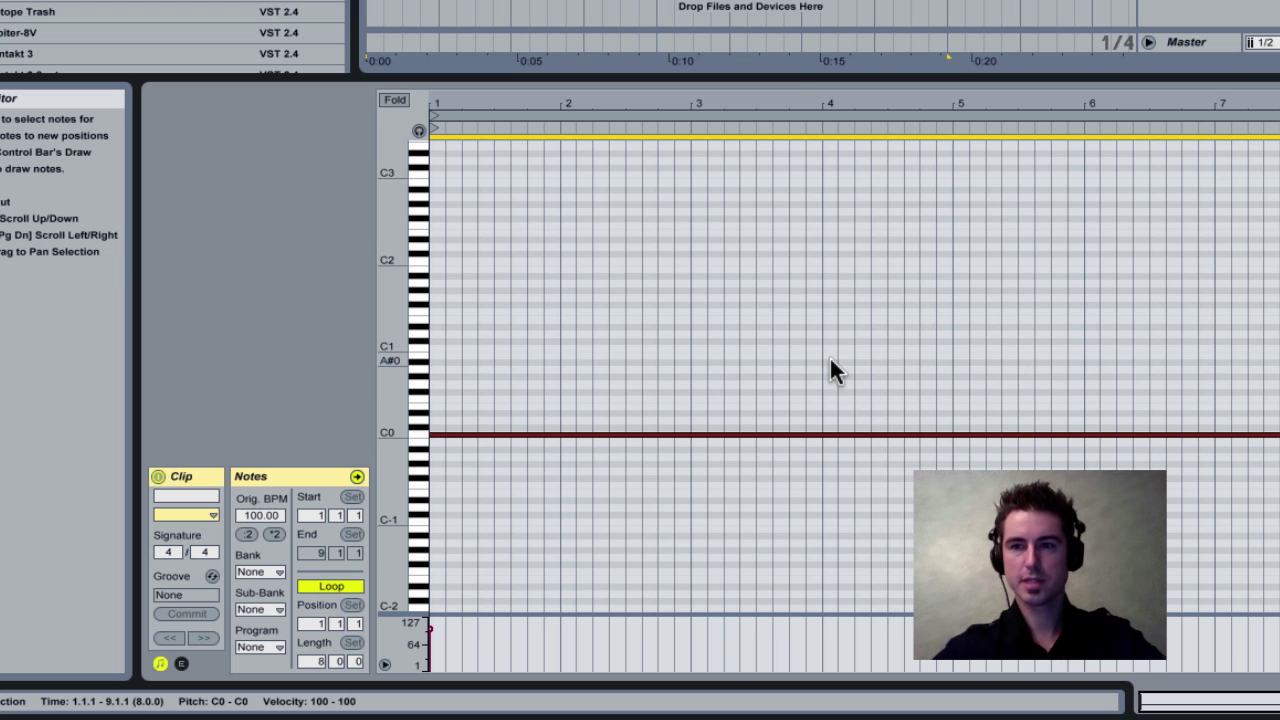
# - Play back the C0 note to check it, then show the Massive device panel
pyautogui.scroll(4, 829, 370)
pyautogui.scroll(-4, 829, 370)
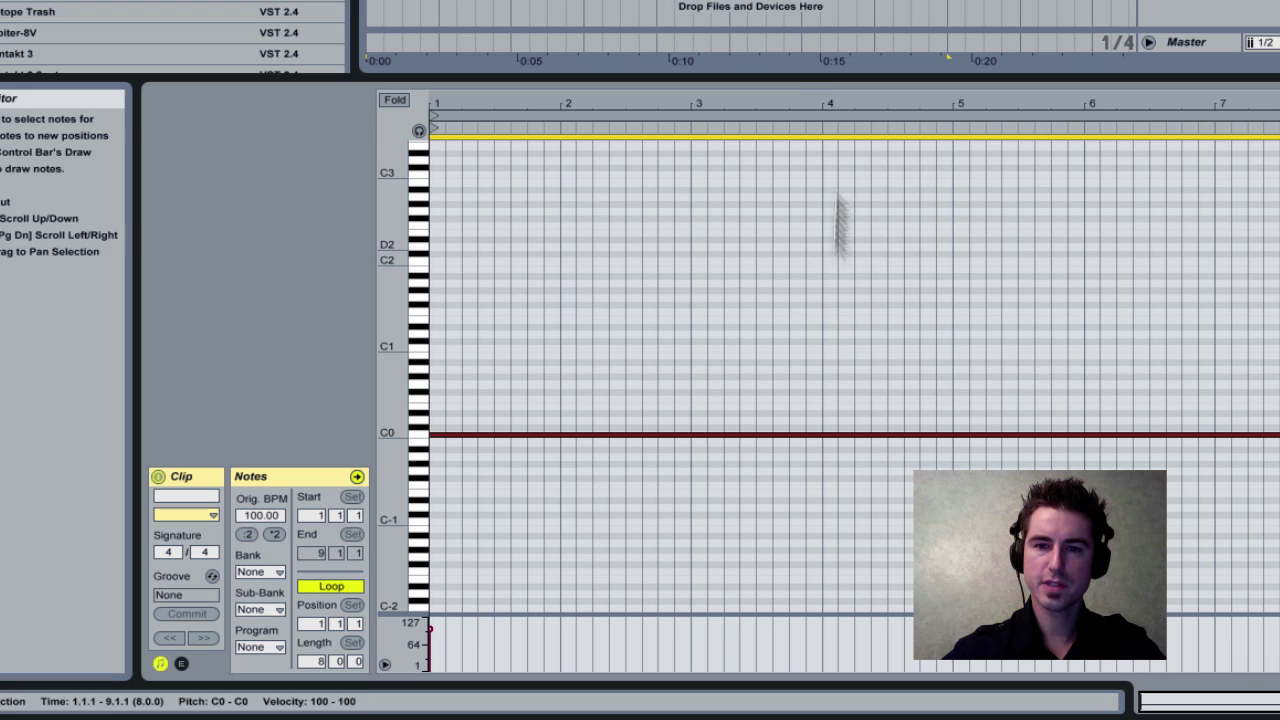
pyautogui.moveTo(820, 76); pyautogui.dragTo(880, 414)
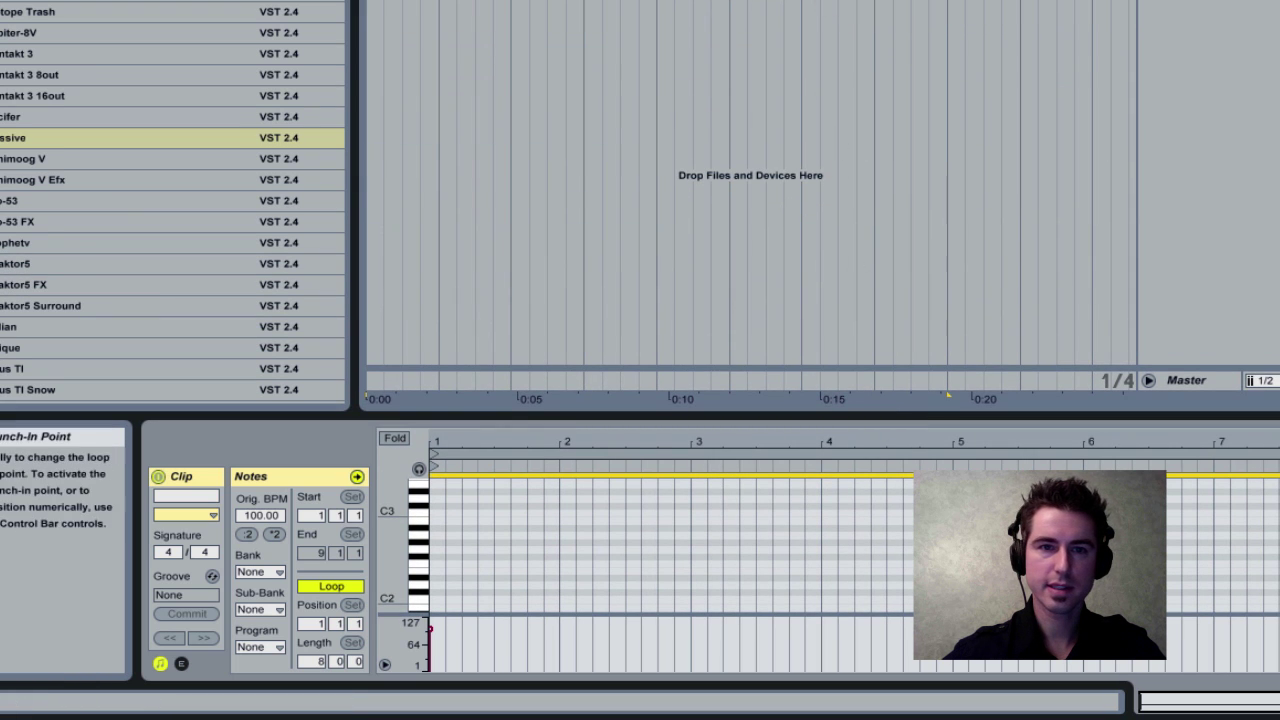
pyautogui.press('space')
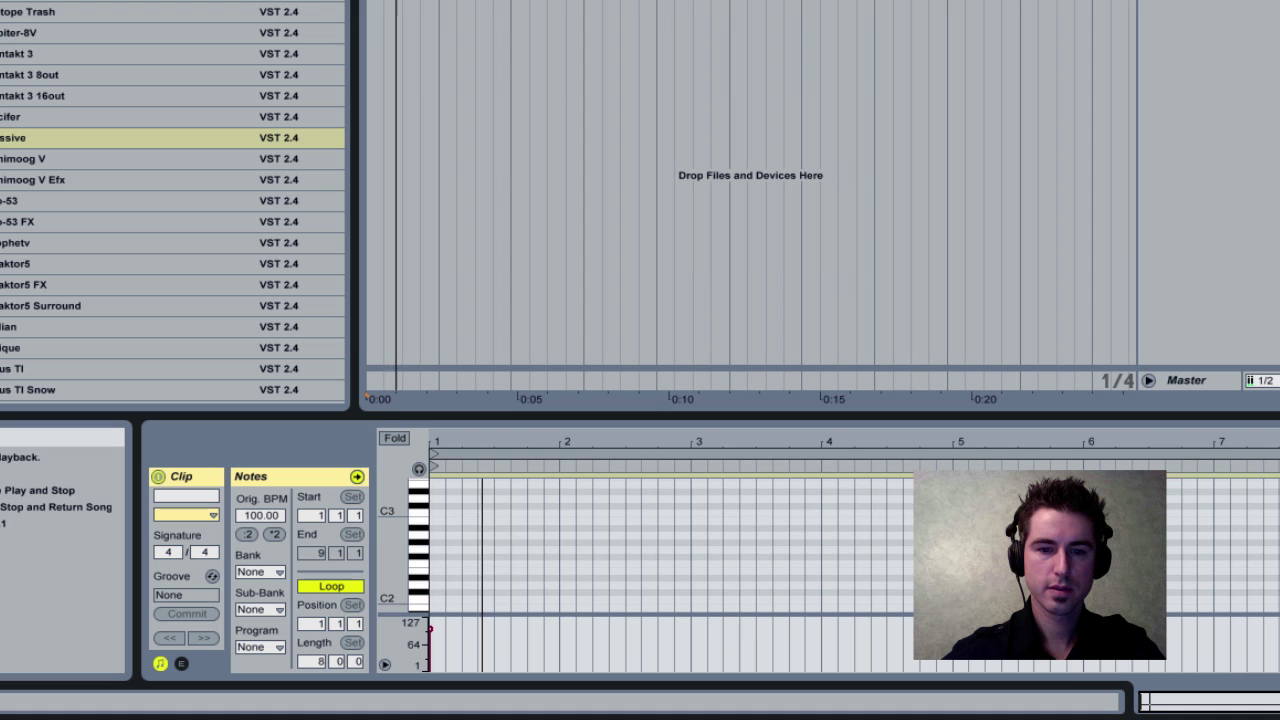
pyautogui.press('space')
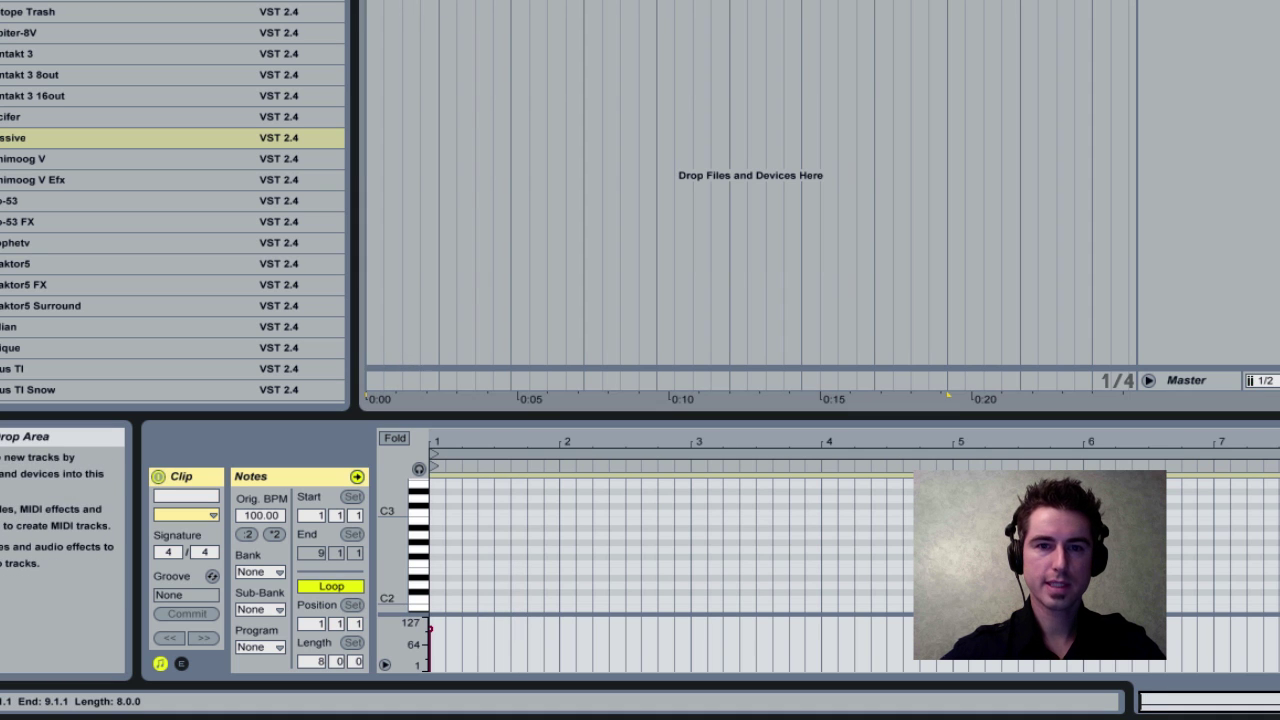
pyautogui.press('Return')
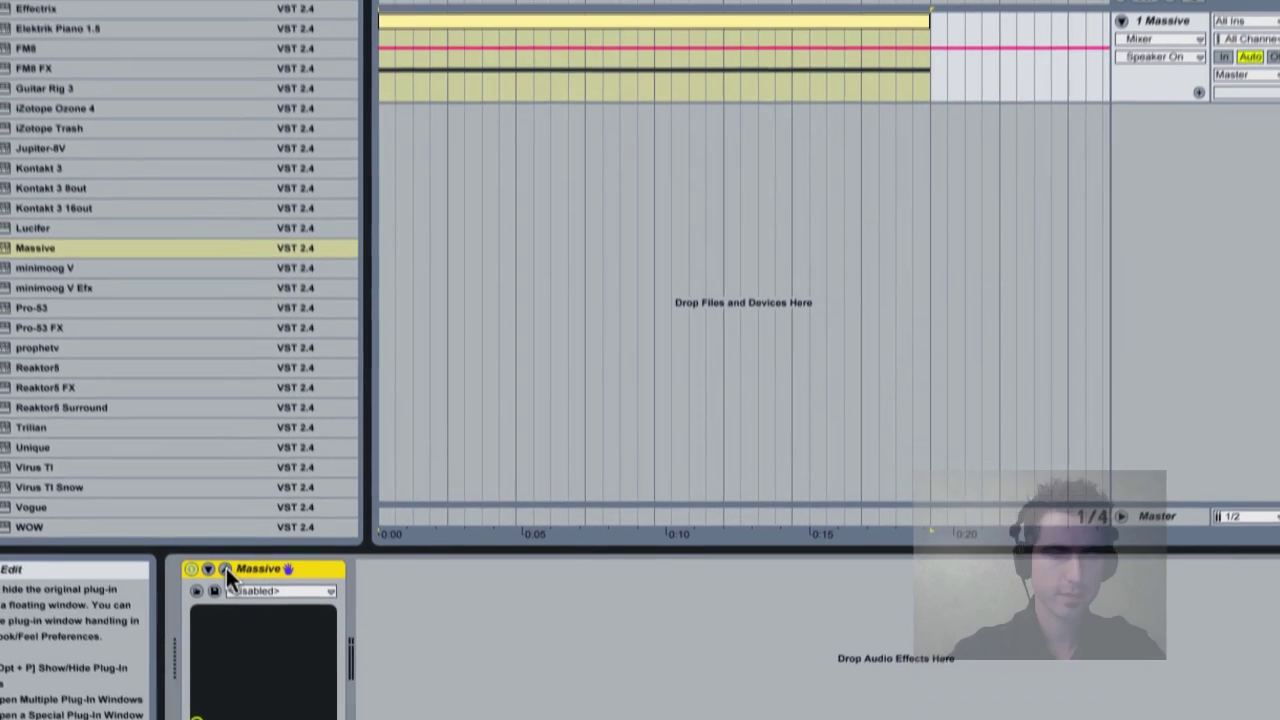
# - Set OSC1 to the Basic Sin-Square wavetable with Wt-position fully down, then audition it
pyautogui.click(222, 491)
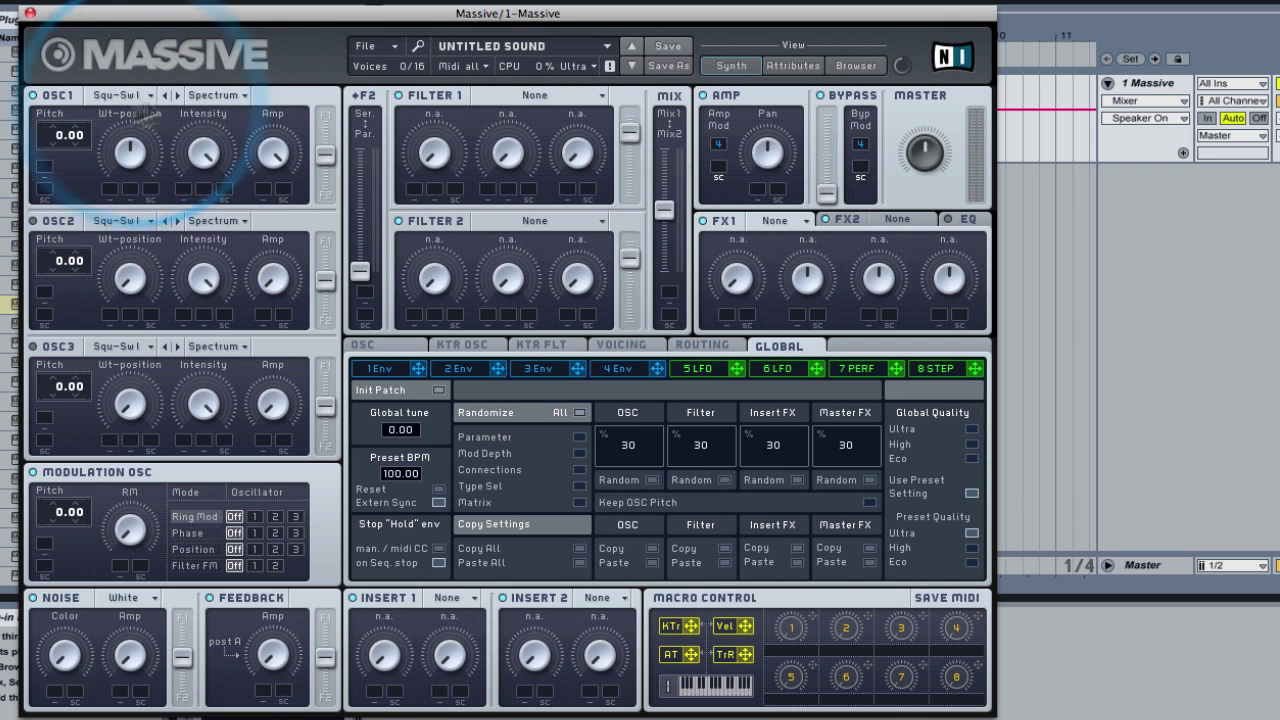
pyautogui.click(116, 96)
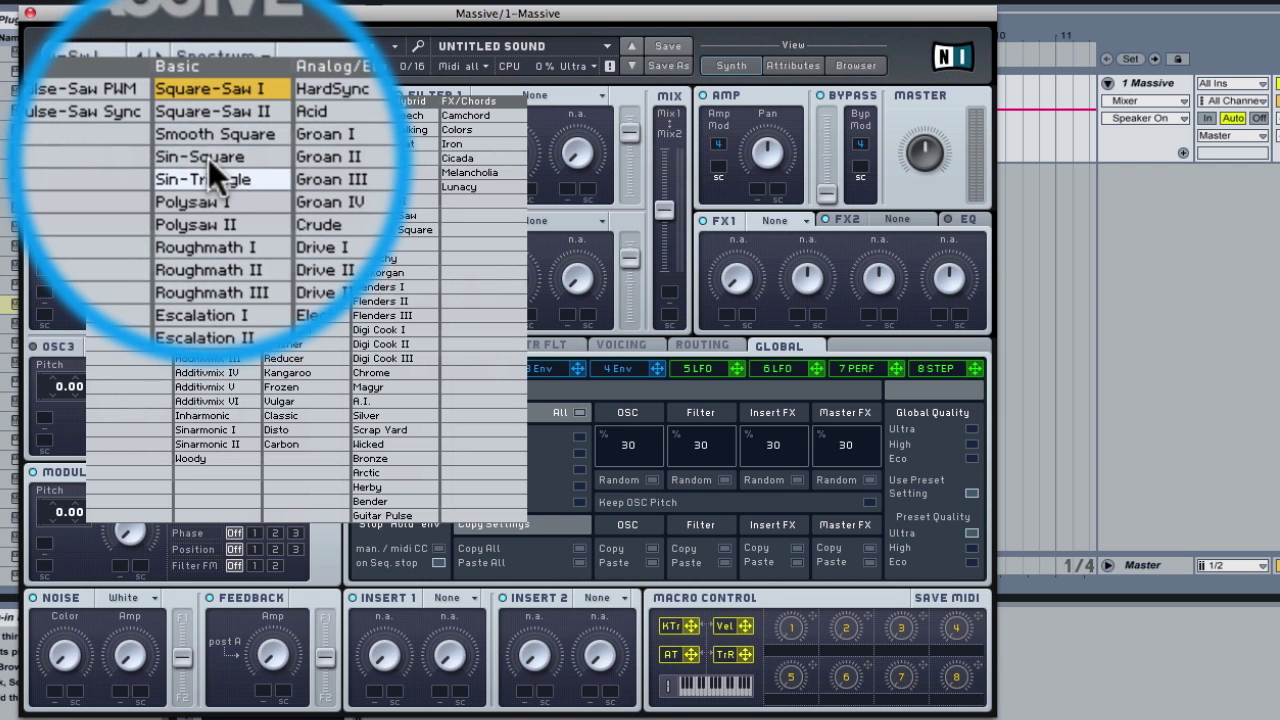
pyautogui.click(201, 157)
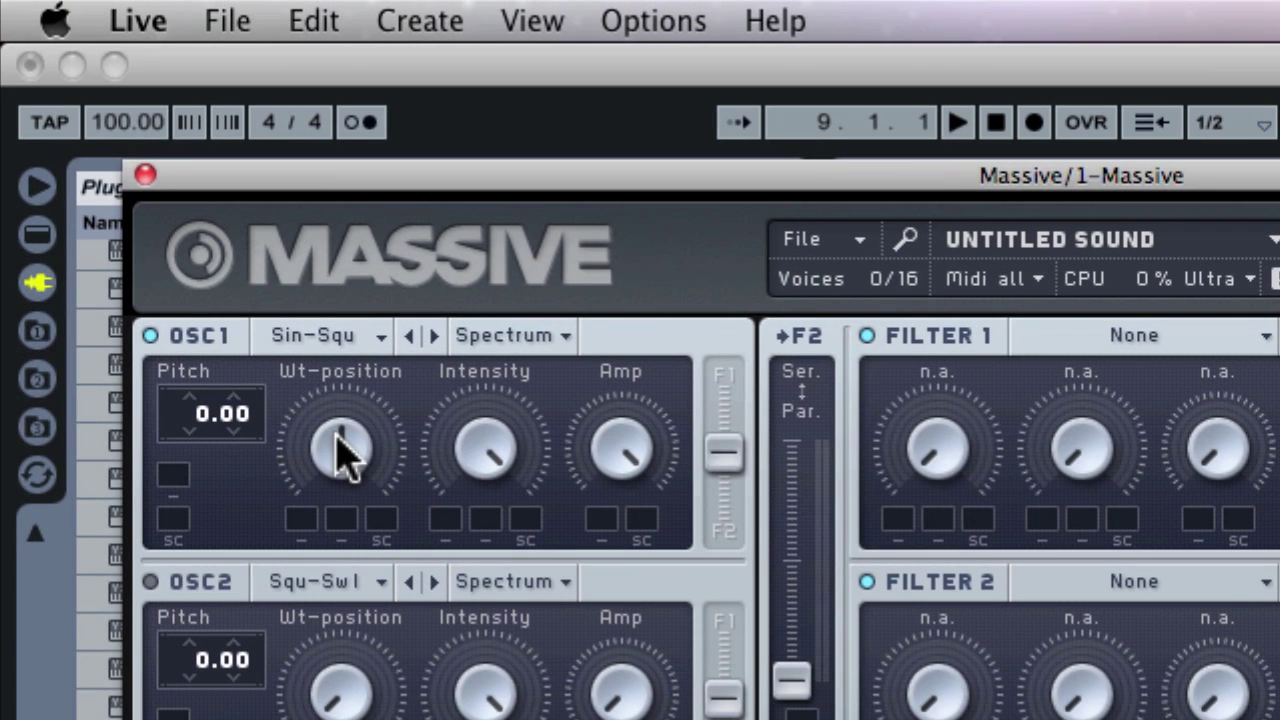
pyautogui.moveTo(340, 455); pyautogui.dragTo(403, 680)
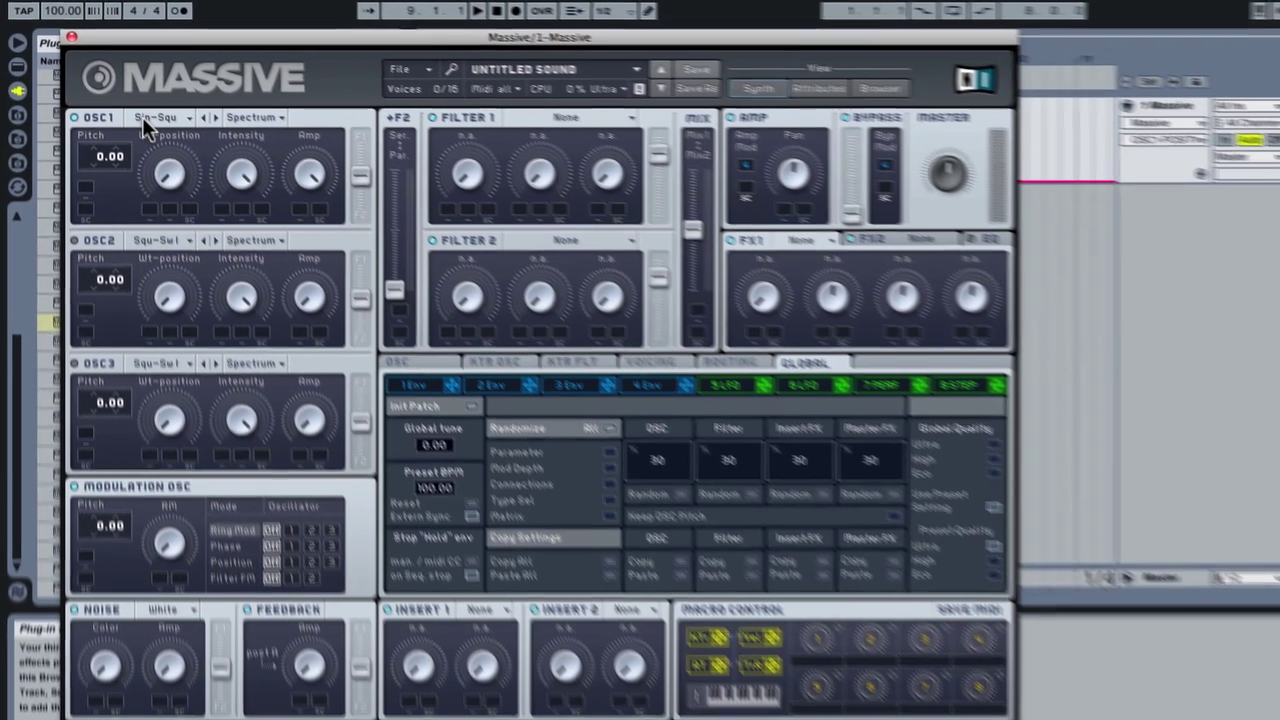
pyautogui.press('space')
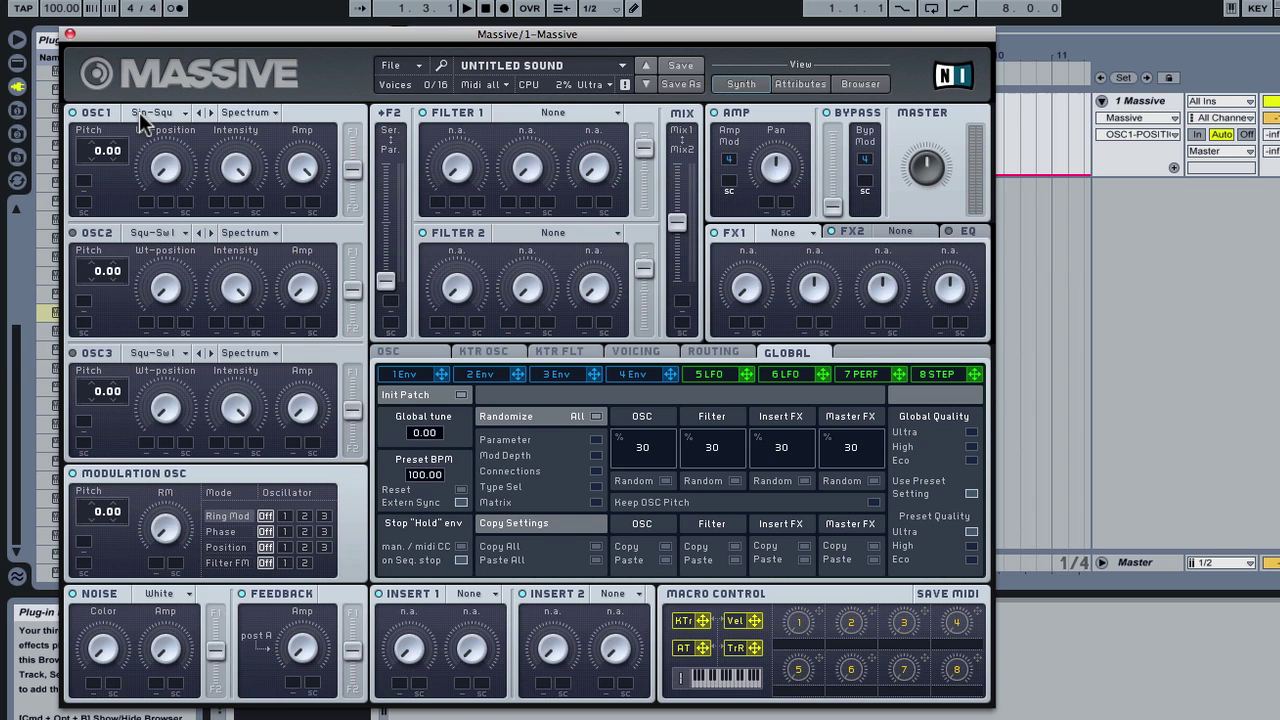
# - Close Massive, open the clip's notes in the editor and play the bass note
pyautogui.click(69, 35)
pyautogui.click(520, 107)
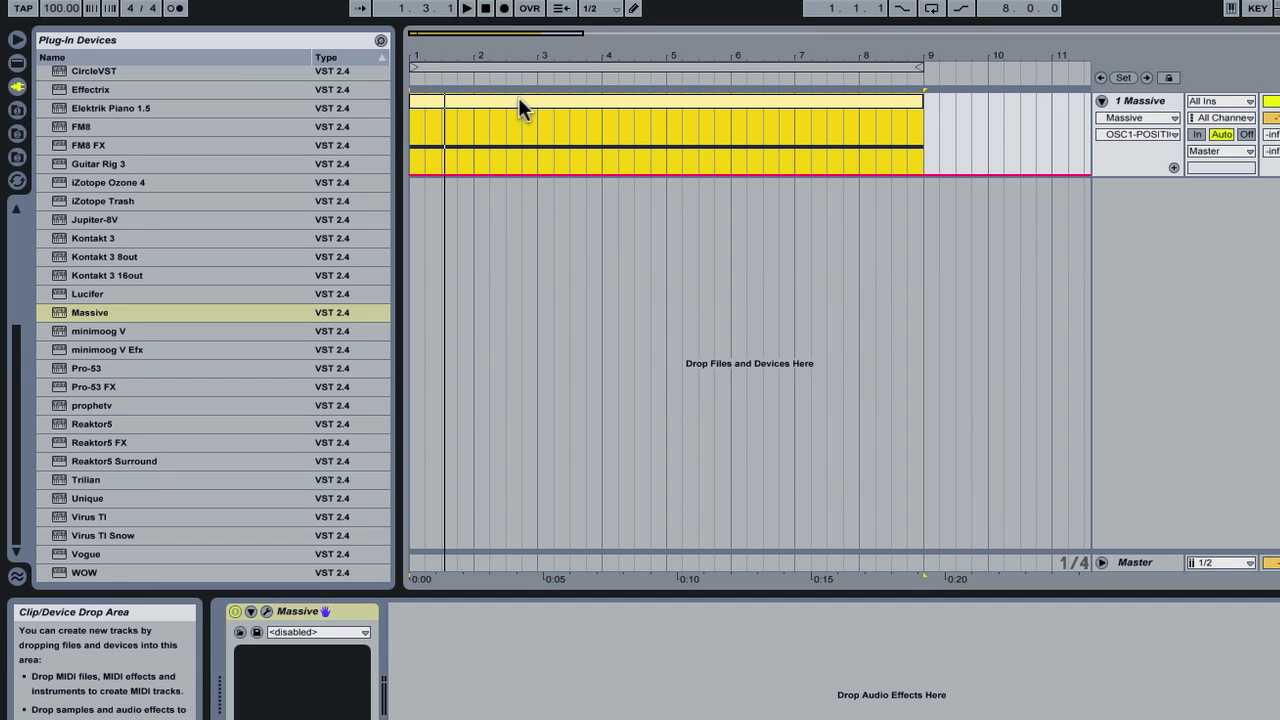
pyautogui.doubleClick(518, 97)
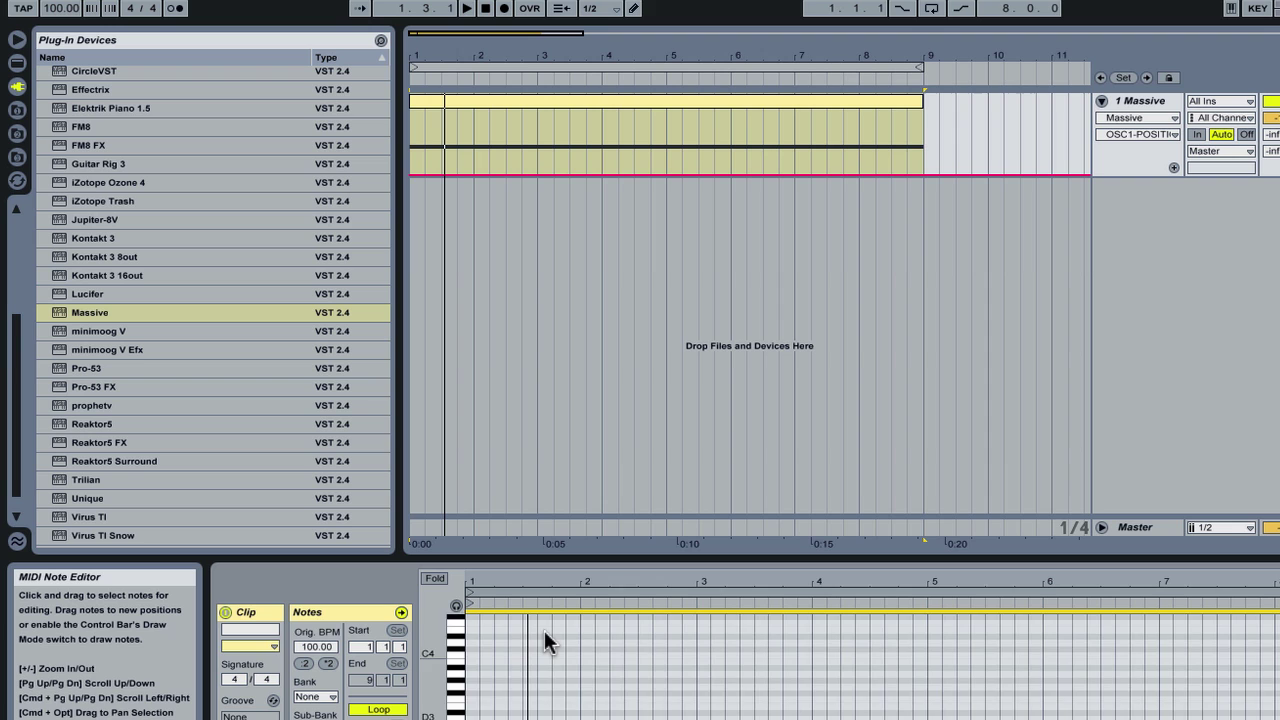
pyautogui.scroll(-15, 544, 640)
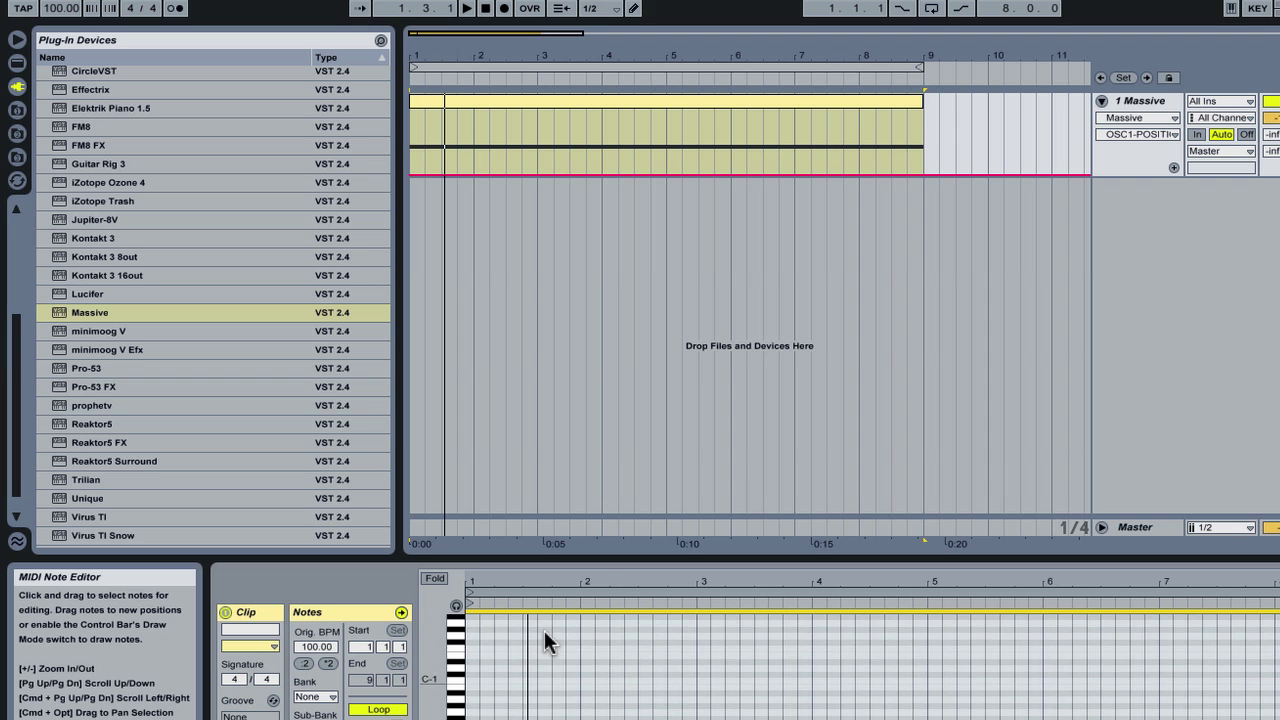
pyautogui.scroll(3, 544, 630)
pyautogui.press('space')
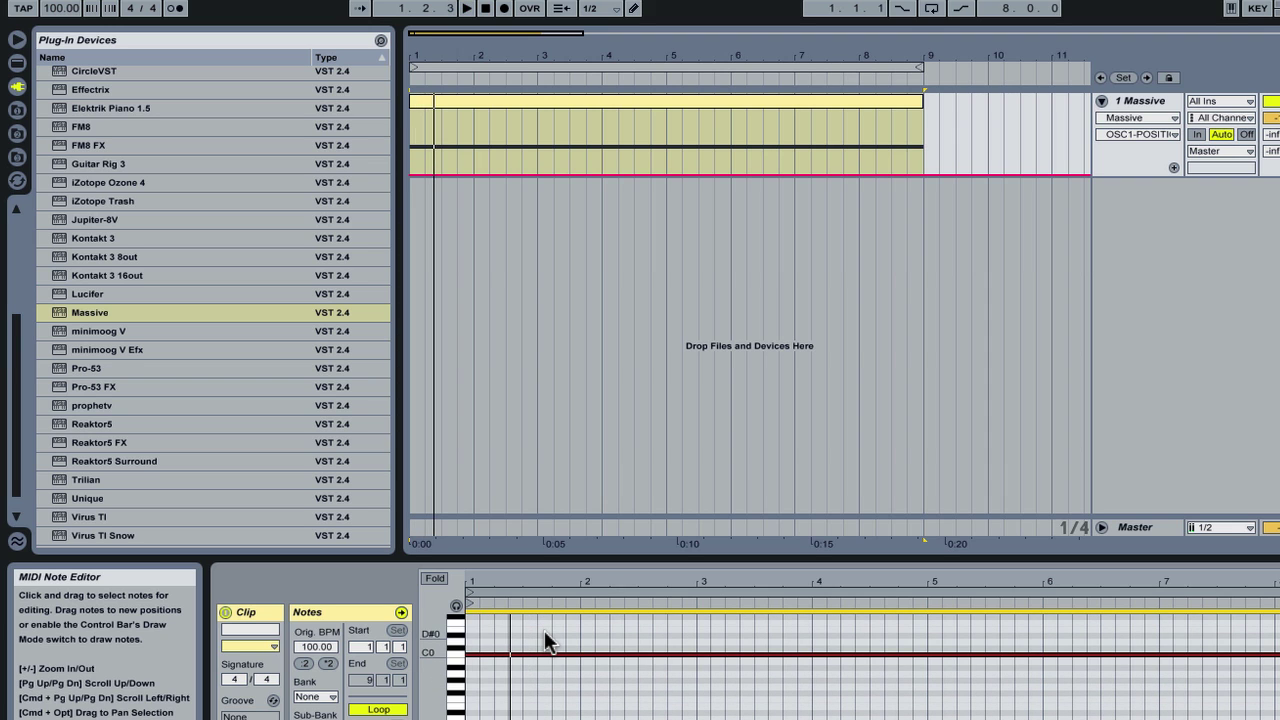
pyautogui.press('space')
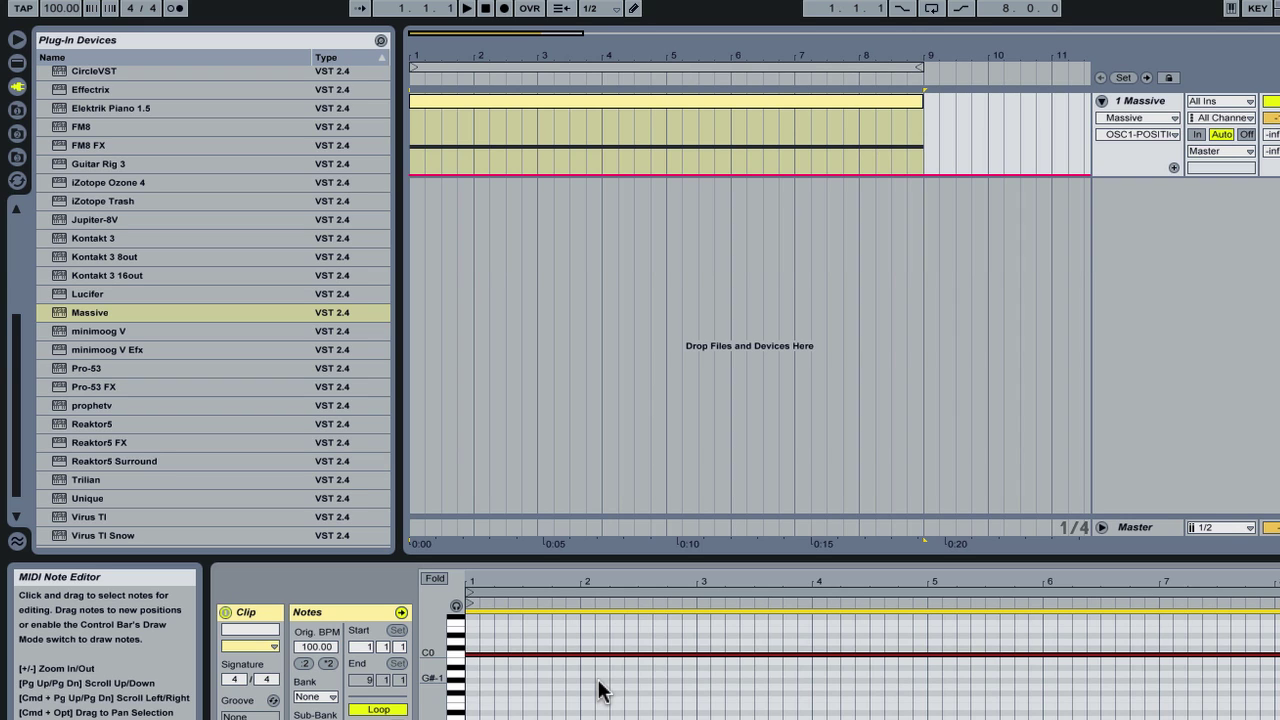
# - Move the bass note up an octave to C1, audition it, and reopen Massive
pyautogui.scroll(2, 600, 690)
pyautogui.press('space')
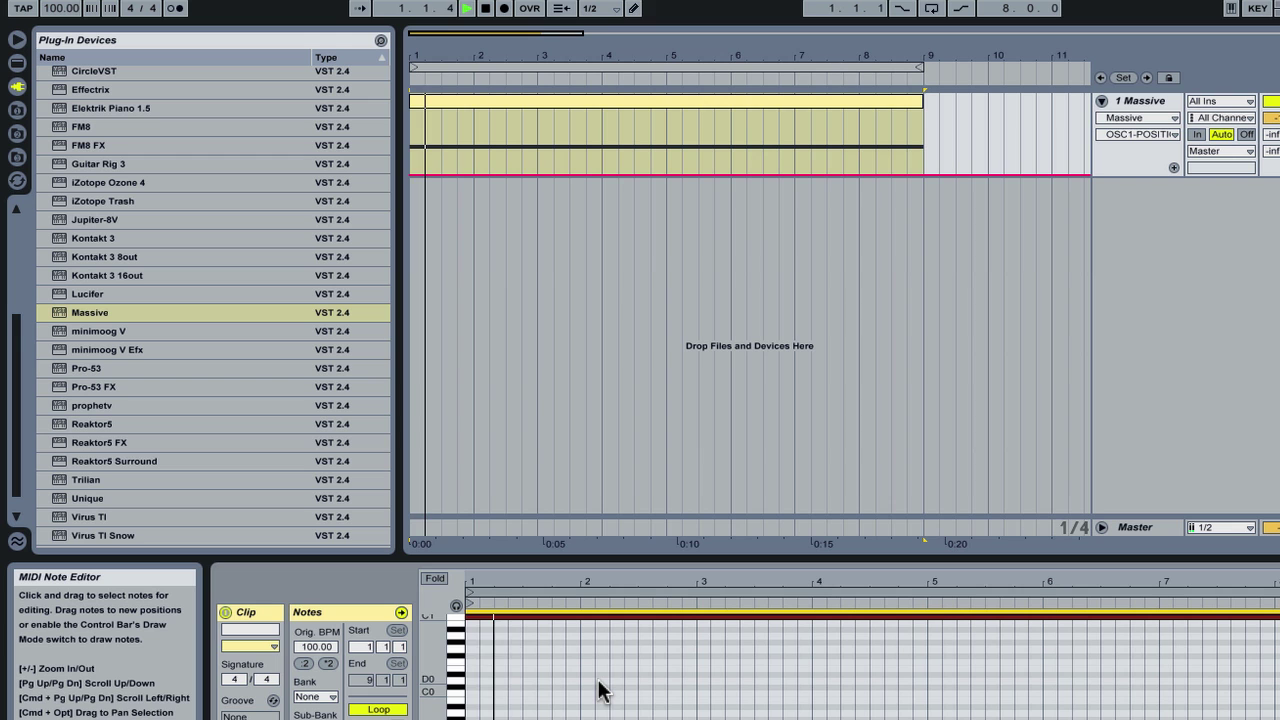
pyautogui.press('space')
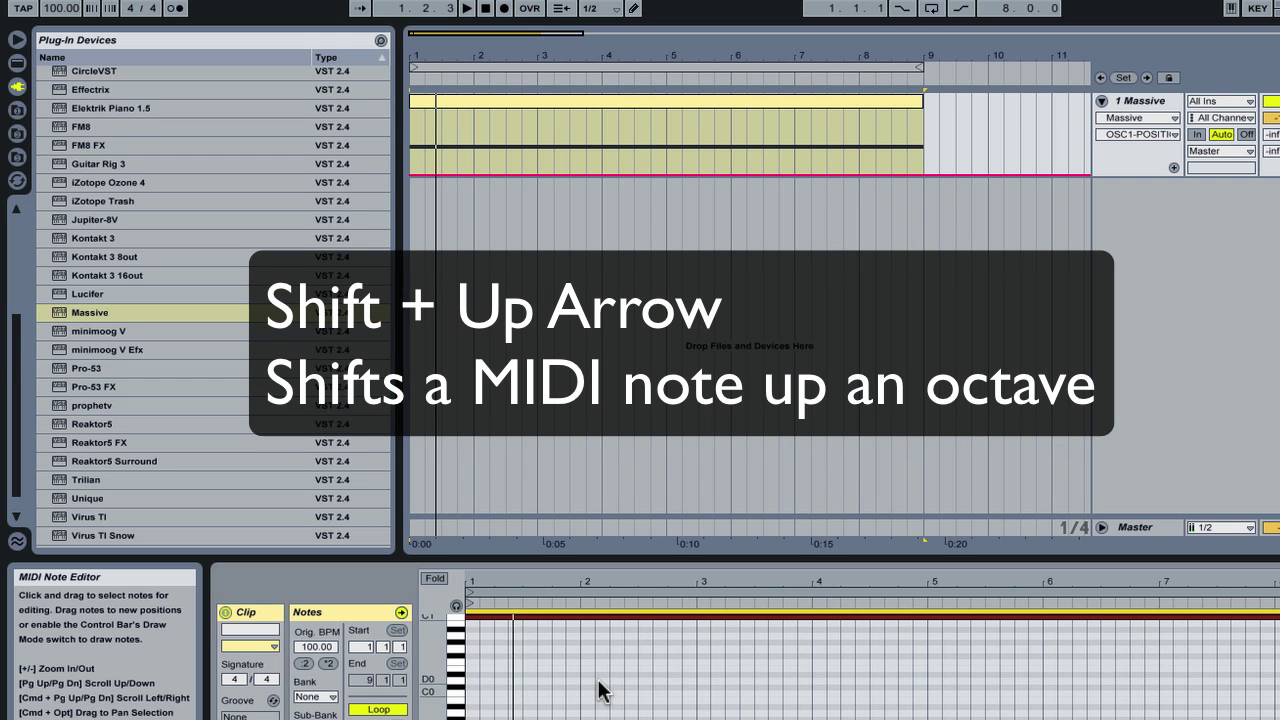
pyautogui.scroll(1, 600, 690)
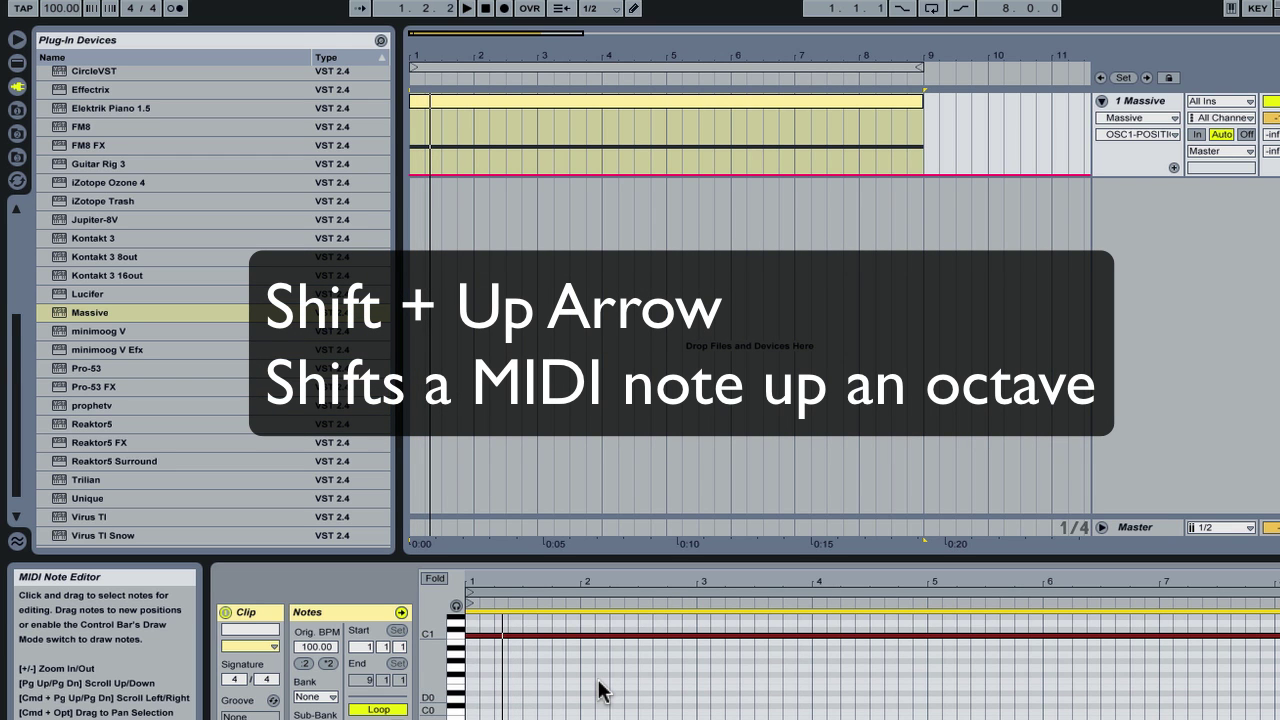
pyautogui.hotkey('shift', 'Tab')
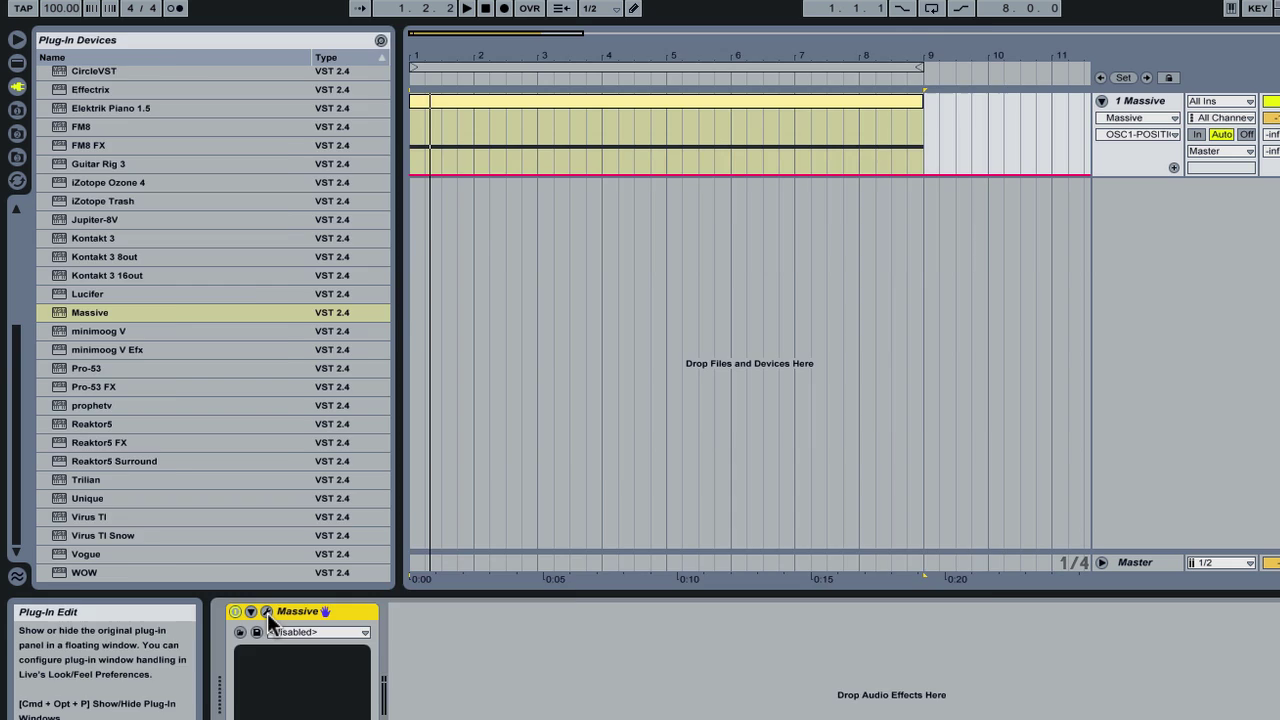
pyautogui.click(246, 558)
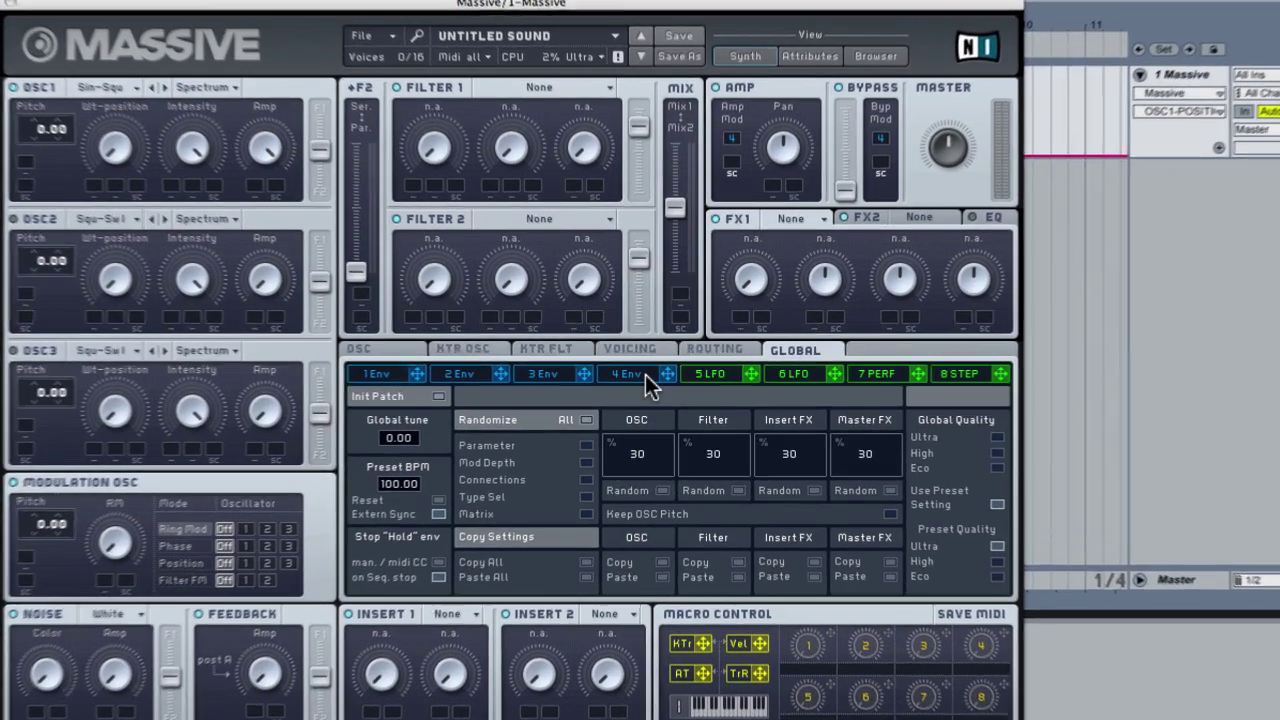
# - Give envelope 4 a maximum Decay Level, shorter Release and faster Attack
pyautogui.click(640, 374)
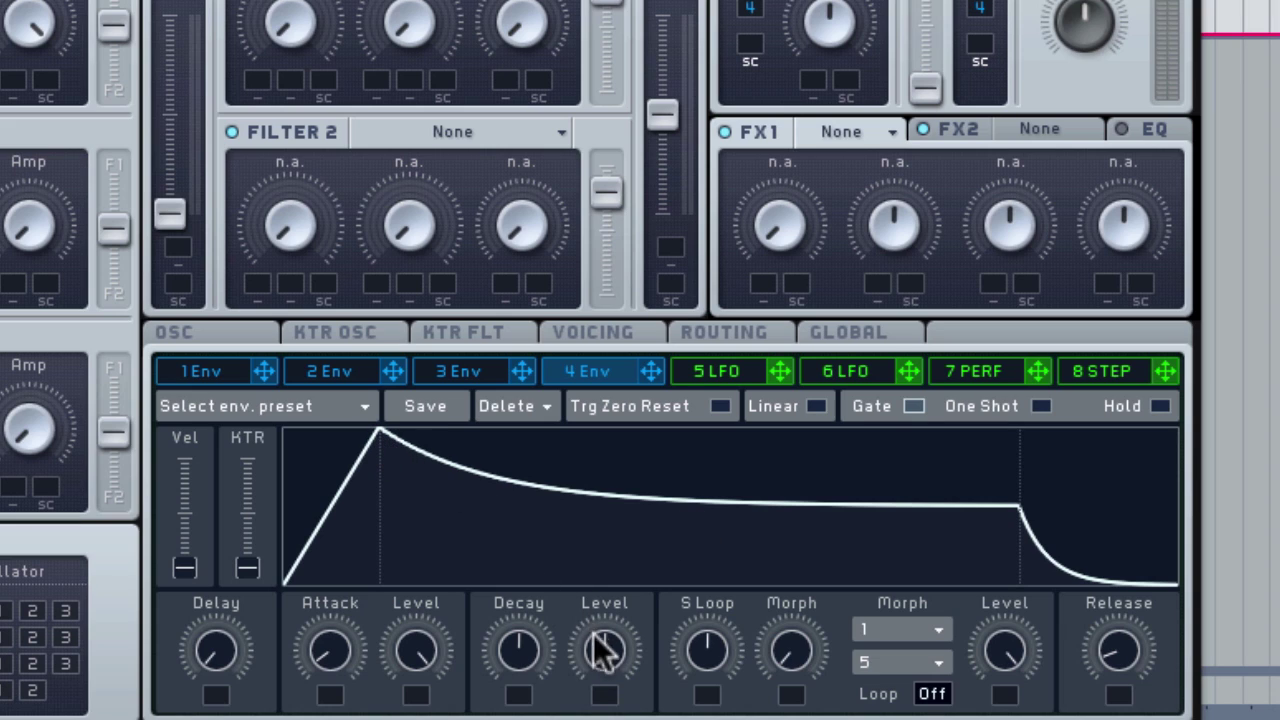
pyautogui.moveTo(606, 663); pyautogui.dragTo(543, 457)
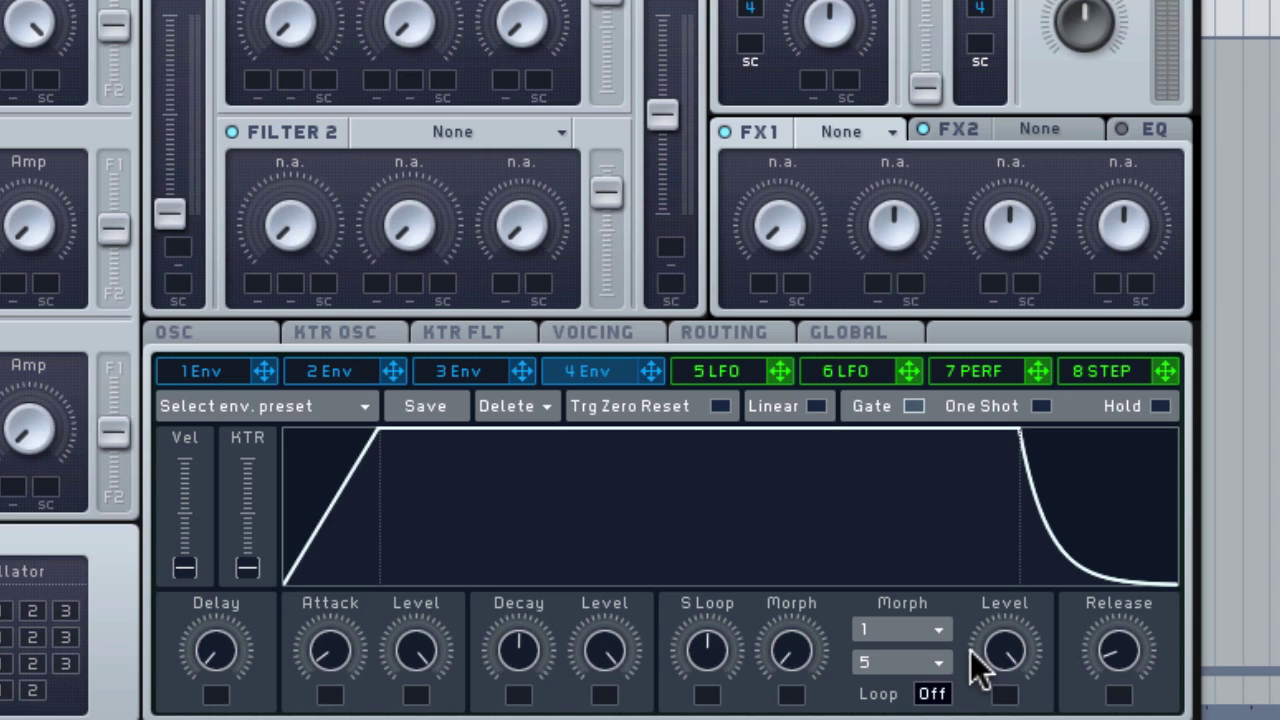
pyautogui.moveTo(1127, 655); pyautogui.dragTo(1130, 688)
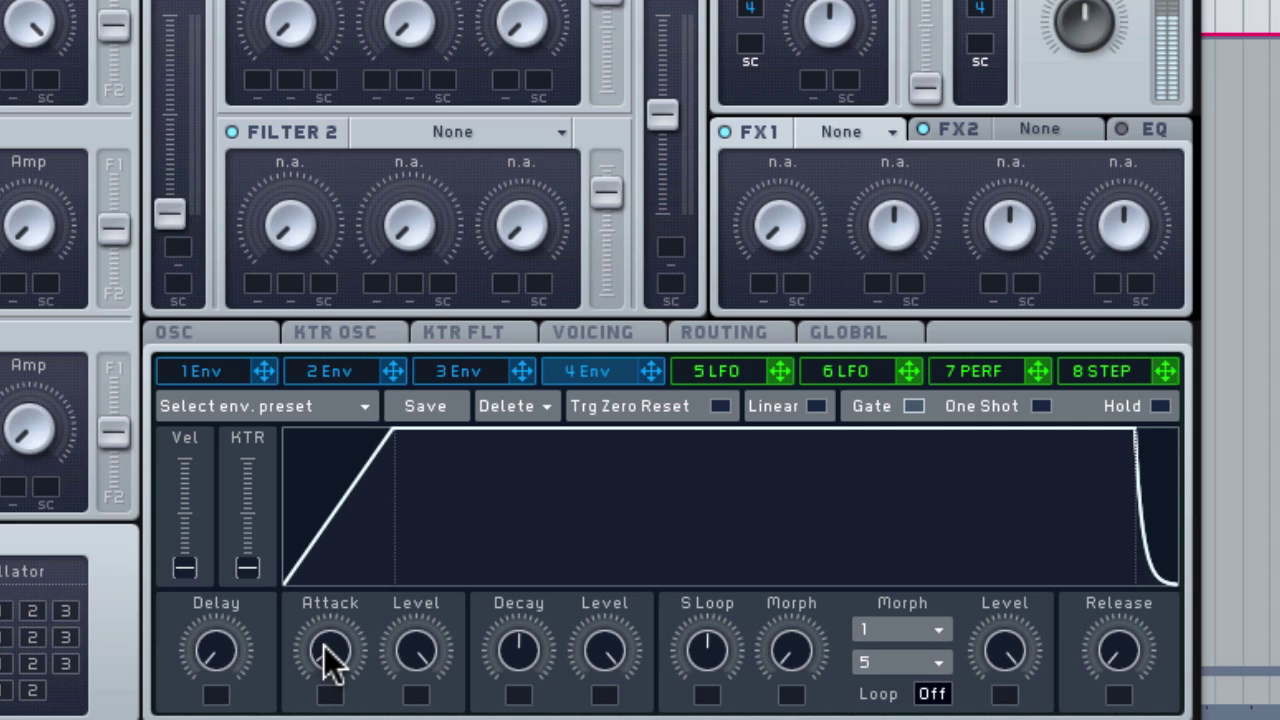
pyautogui.scroll(-2, 327, 645)
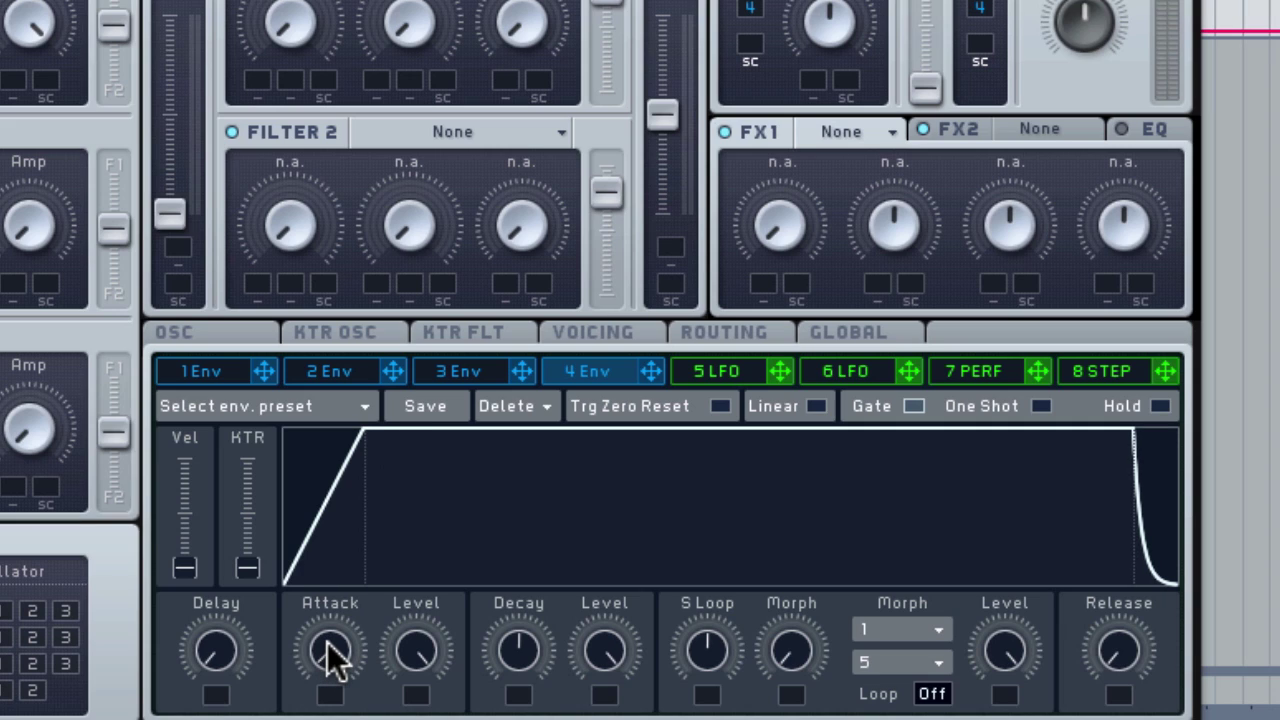
pyautogui.moveTo(328, 642); pyautogui.dragTo(343, 702)
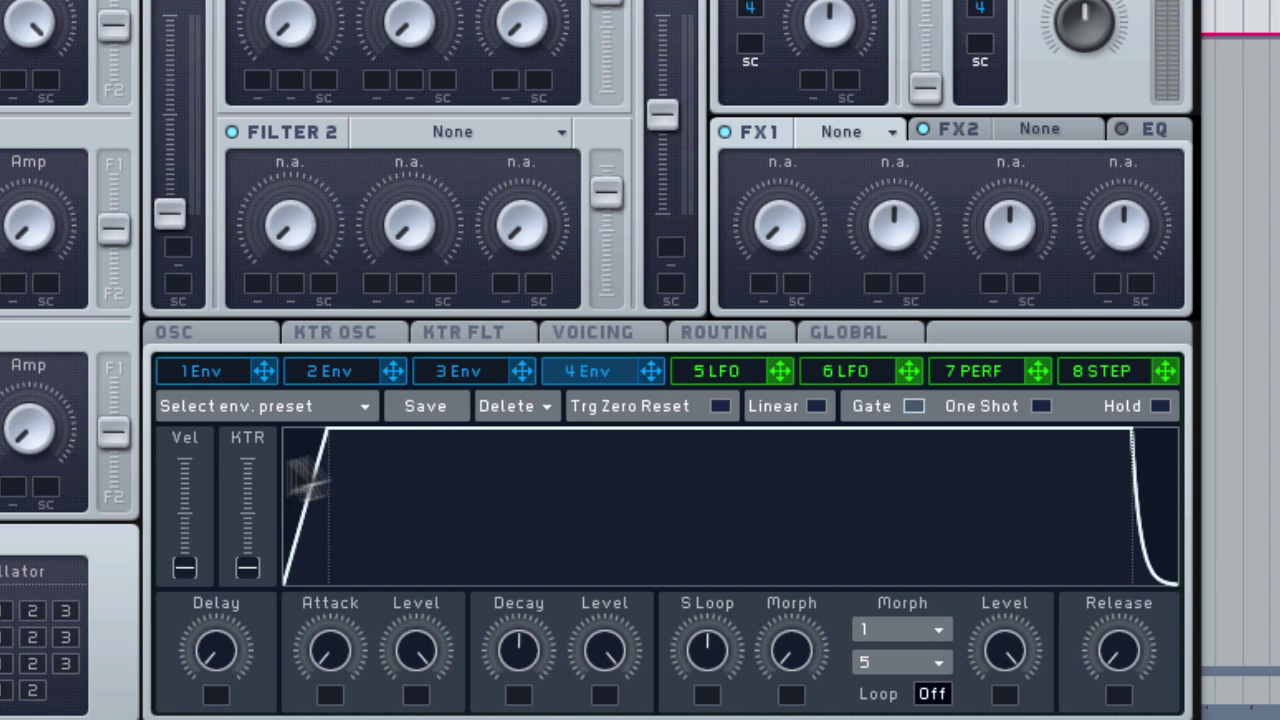
pyautogui.click(217, 369)
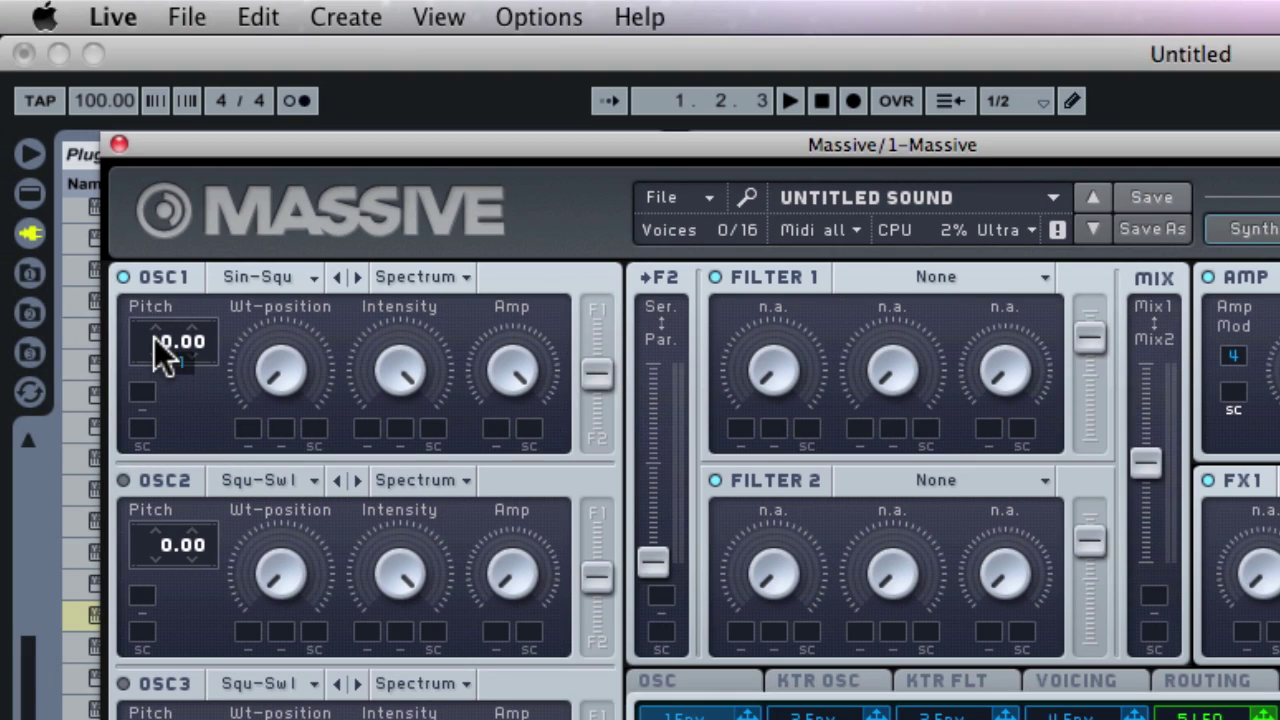
# - Set envelope 1's modulation of OSC1 pitch to 13.77 and play the sound
pyautogui.moveTo(141, 387)
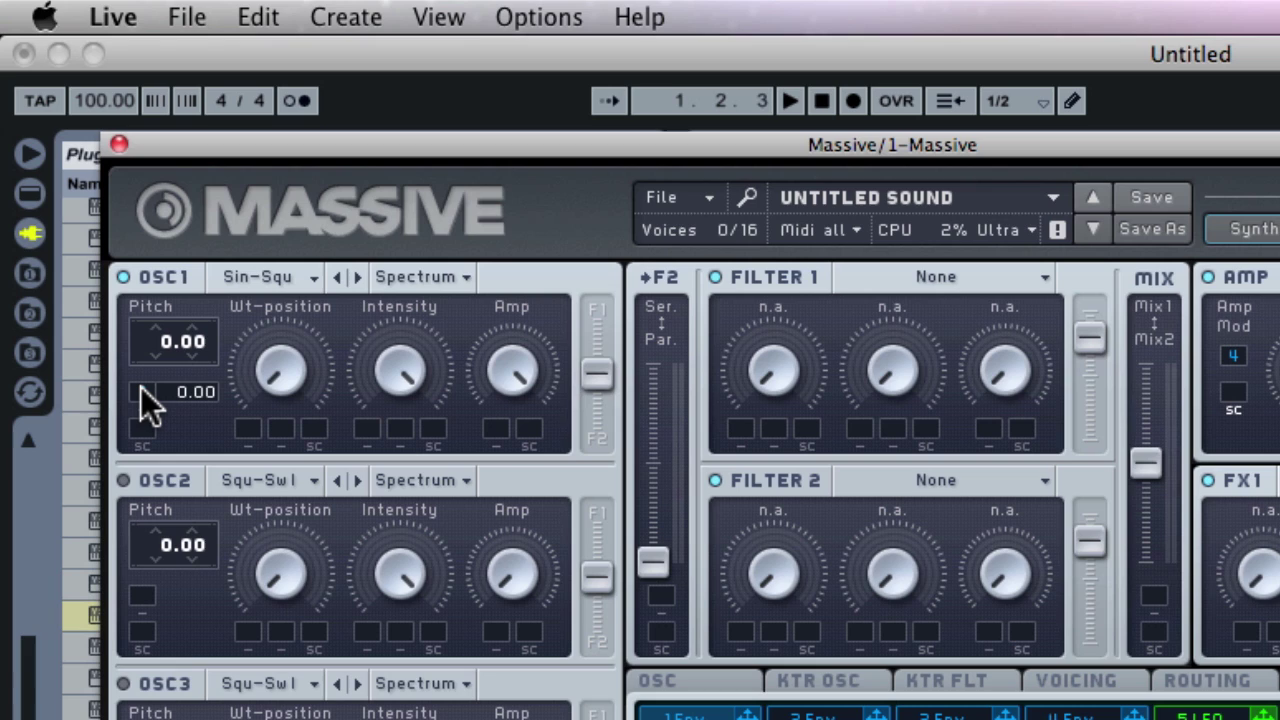
pyautogui.moveTo(141, 387); pyautogui.dragTo(139, 344)
pyautogui.press('space')
pyautogui.press('space')
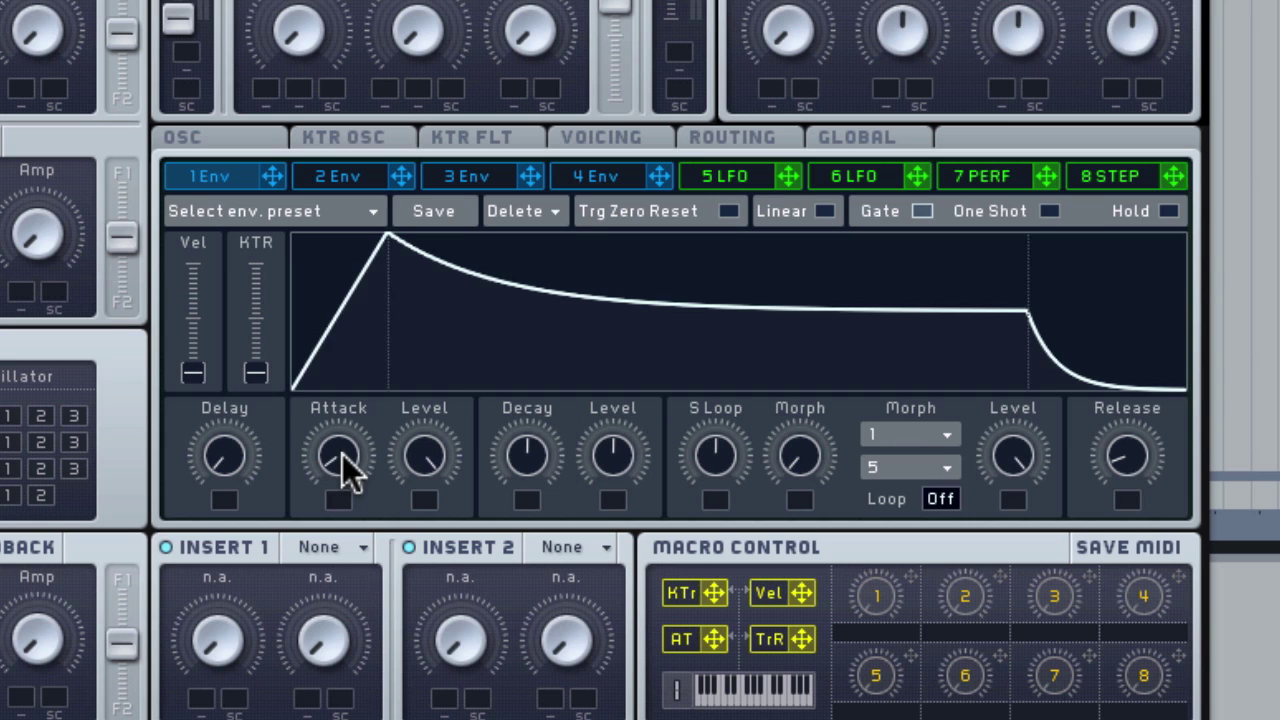
# - Give envelope 1 a short attack and short decay with sustain Level at minimum
pyautogui.moveTo(397, 516); pyautogui.dragTo(425, 687)
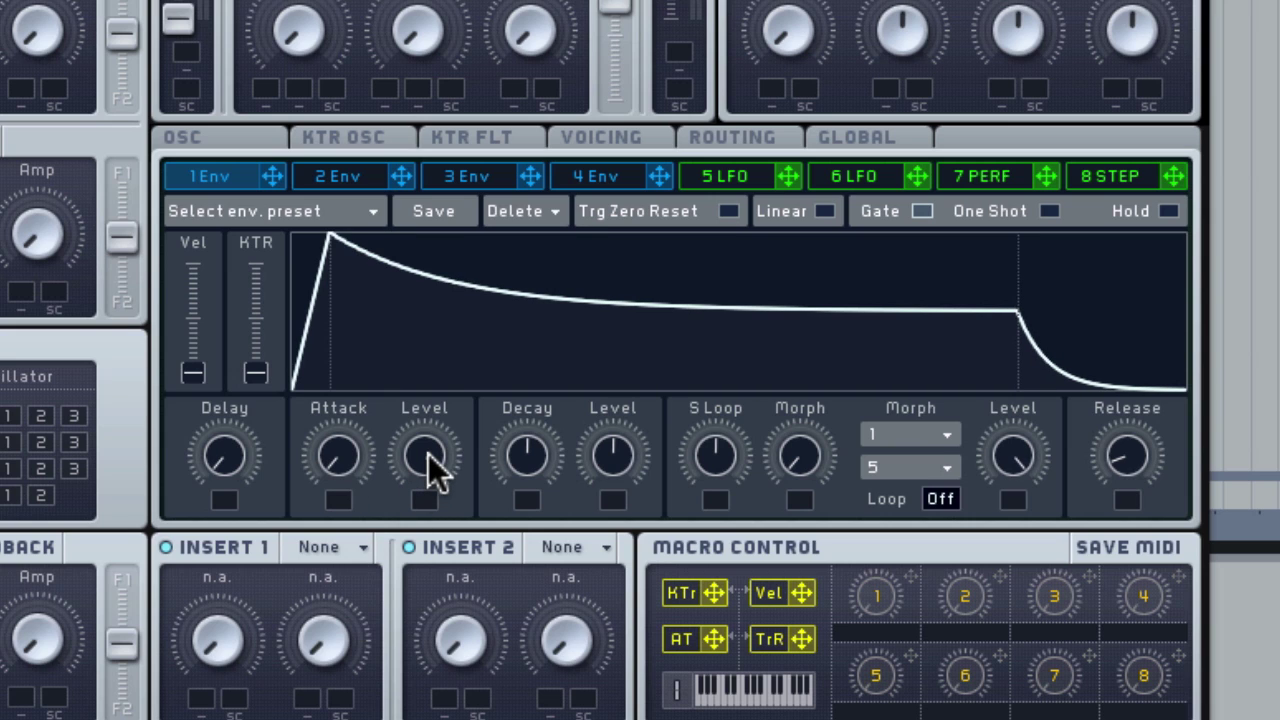
pyautogui.moveTo(428, 454); pyautogui.dragTo(371, 366)
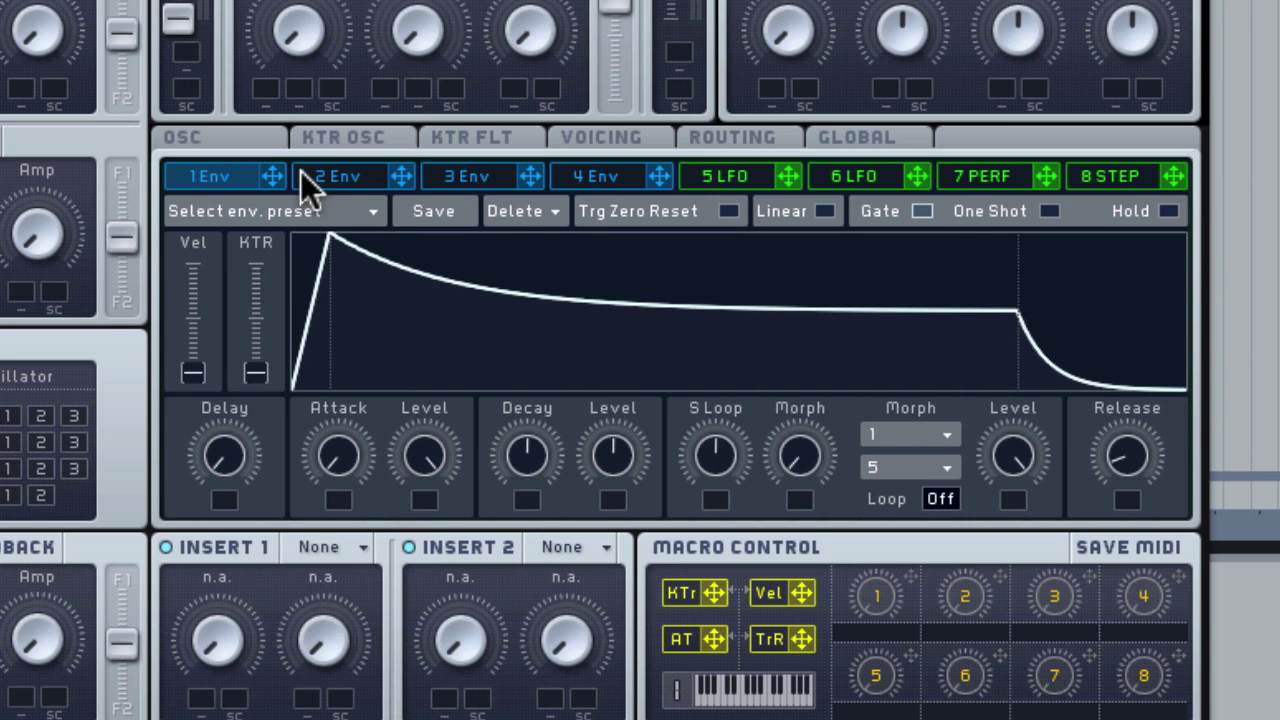
pyautogui.moveTo(529, 457); pyautogui.dragTo(529, 614)
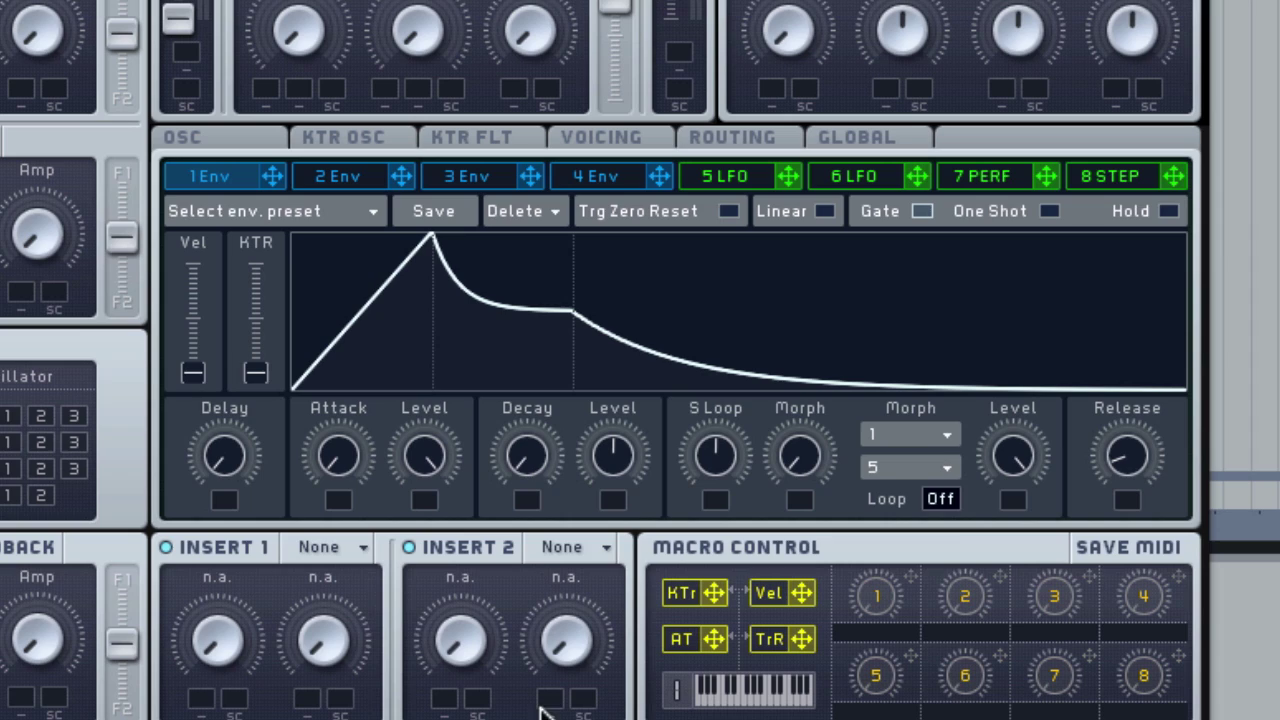
pyautogui.moveTo(617, 451); pyautogui.dragTo(634, 629)
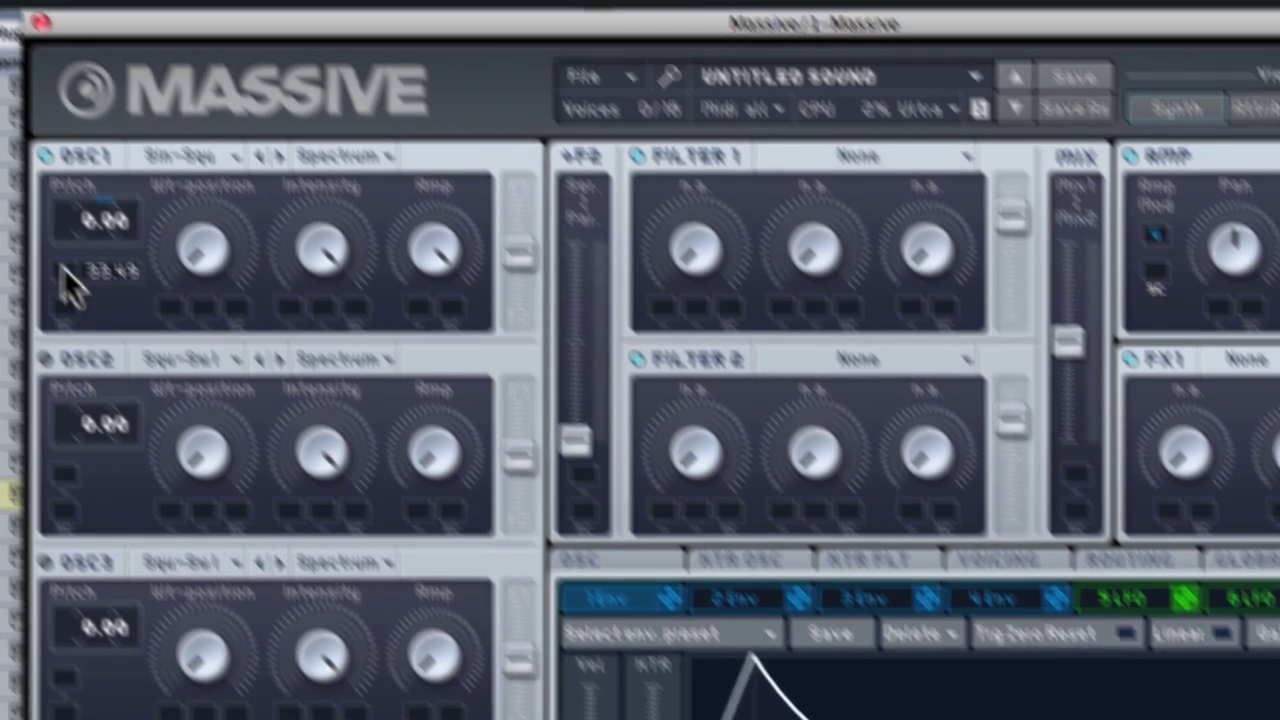
# - Change envelope 1's OSC1 pitch amount to 17.24 and play it back to check
pyautogui.moveTo(63, 267); pyautogui.dragTo(67, 328)
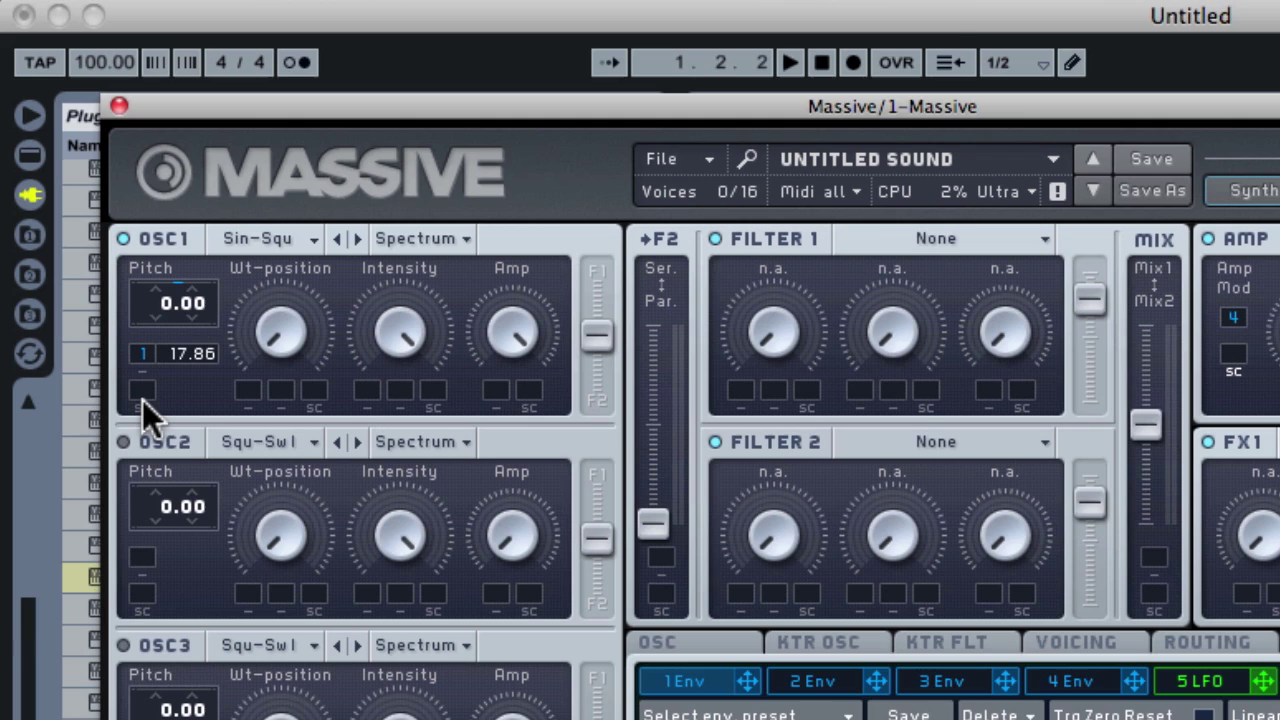
pyautogui.moveTo(148, 413); pyautogui.dragTo(148, 415)
pyautogui.press('space')
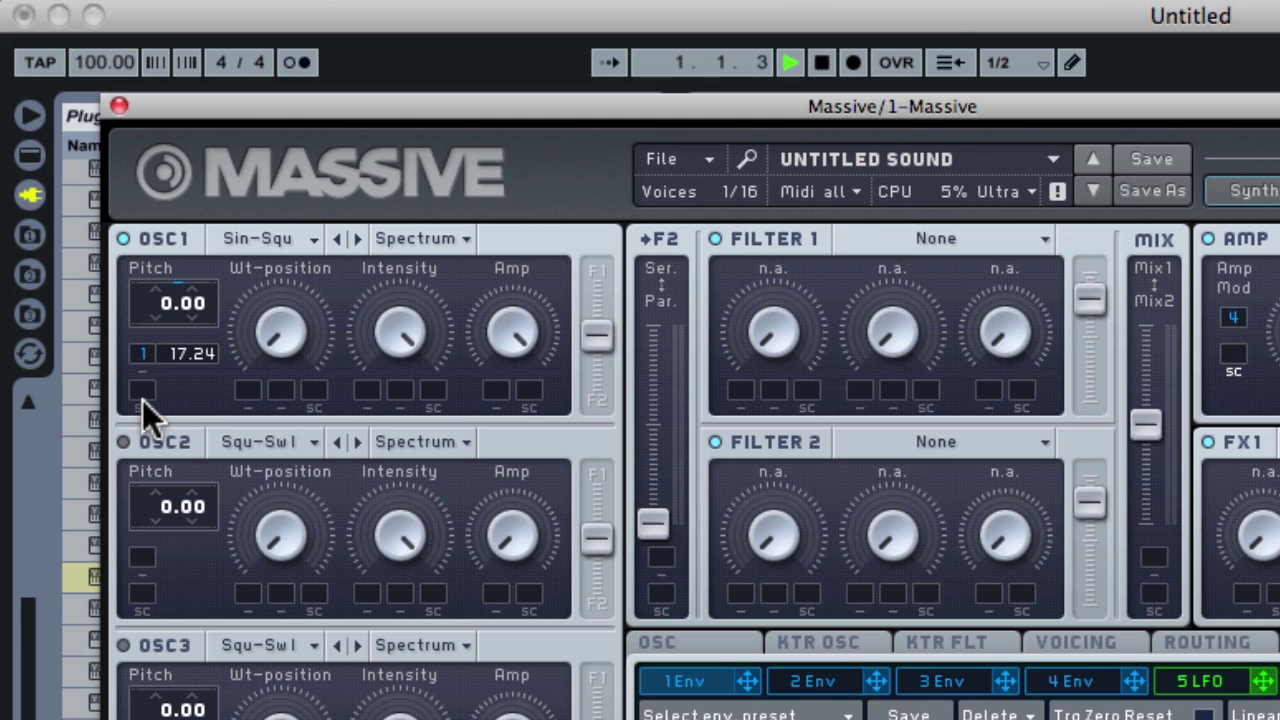
pyautogui.press('space')
pyautogui.press('space')
pyautogui.press('space')
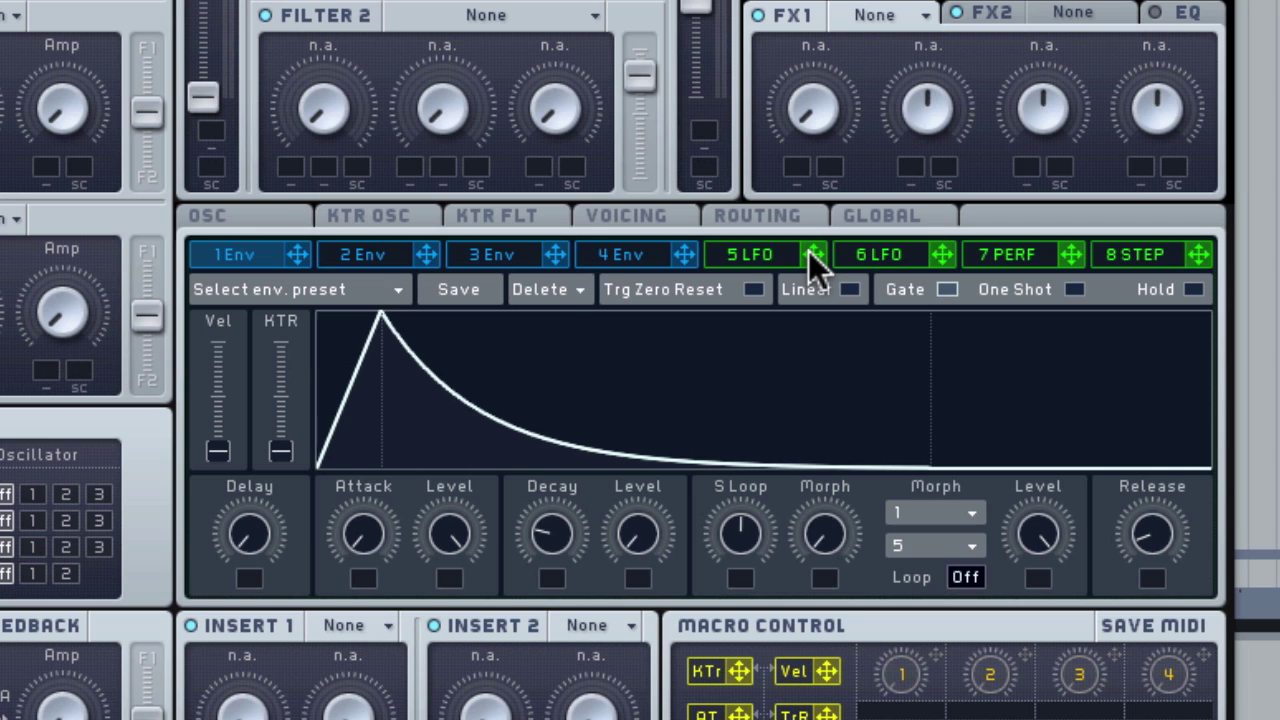
# - Route LFO 5 to OSC1's pitch at 0.27 depth, audition it, and lower the LFO Rate
pyautogui.click(770, 252)
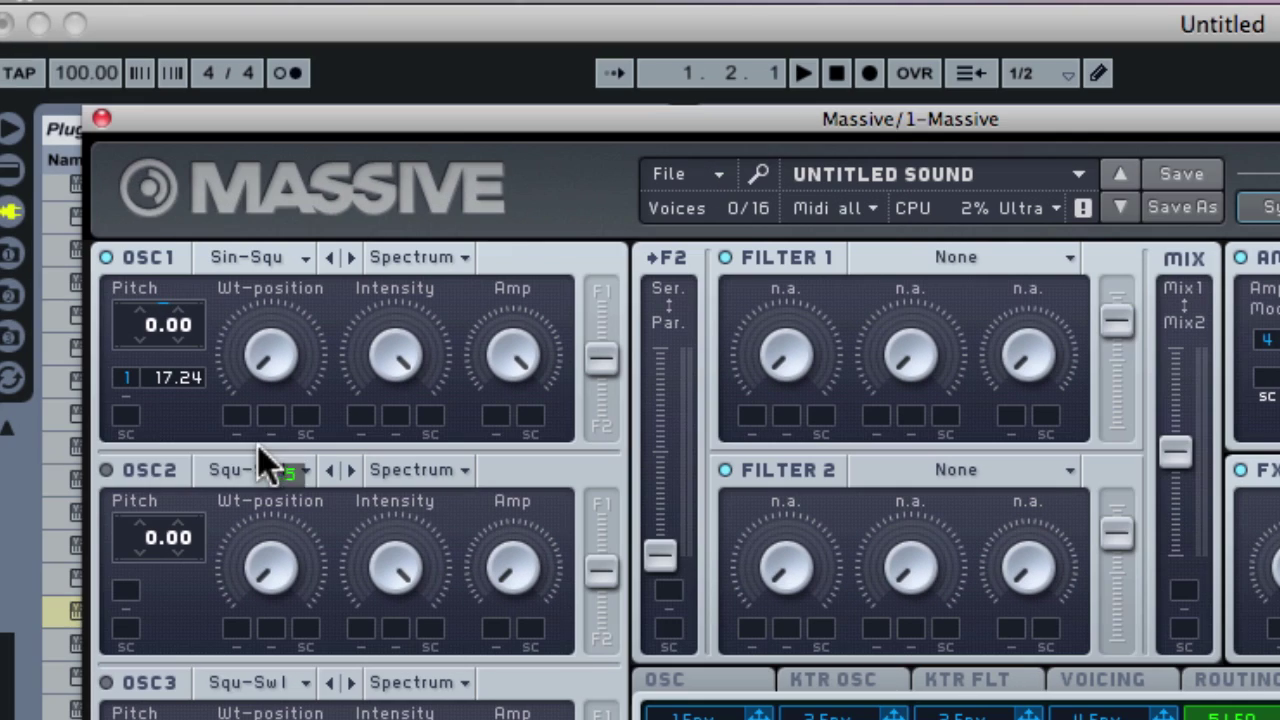
pyautogui.moveTo(258, 446); pyautogui.dragTo(126, 421)
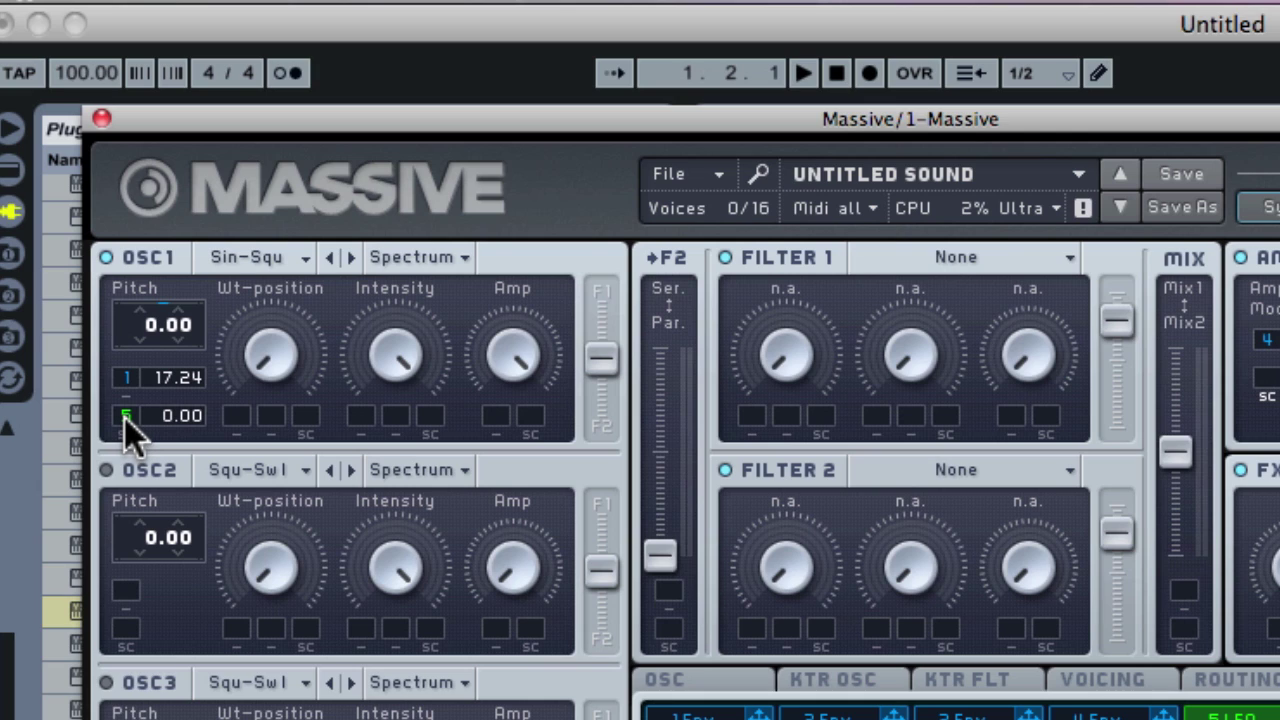
pyautogui.moveTo(124, 417); pyautogui.dragTo(115, 345)
pyautogui.press('space')
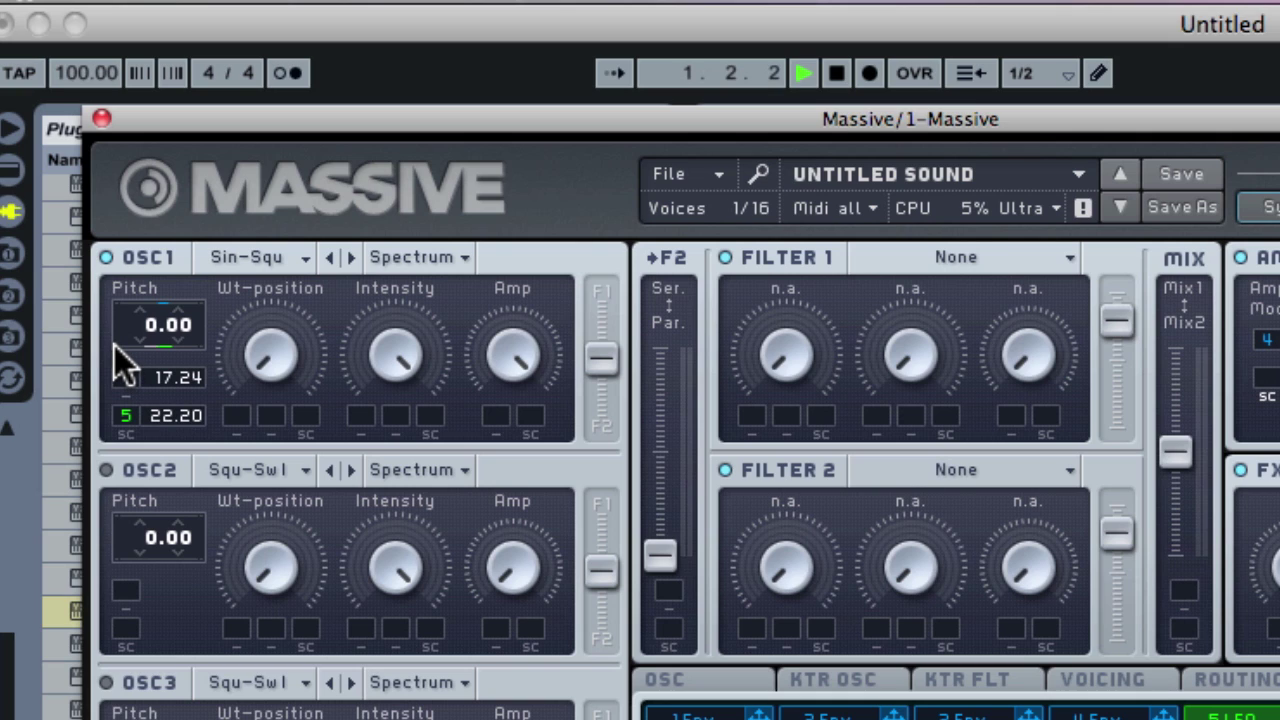
pyautogui.press('space')
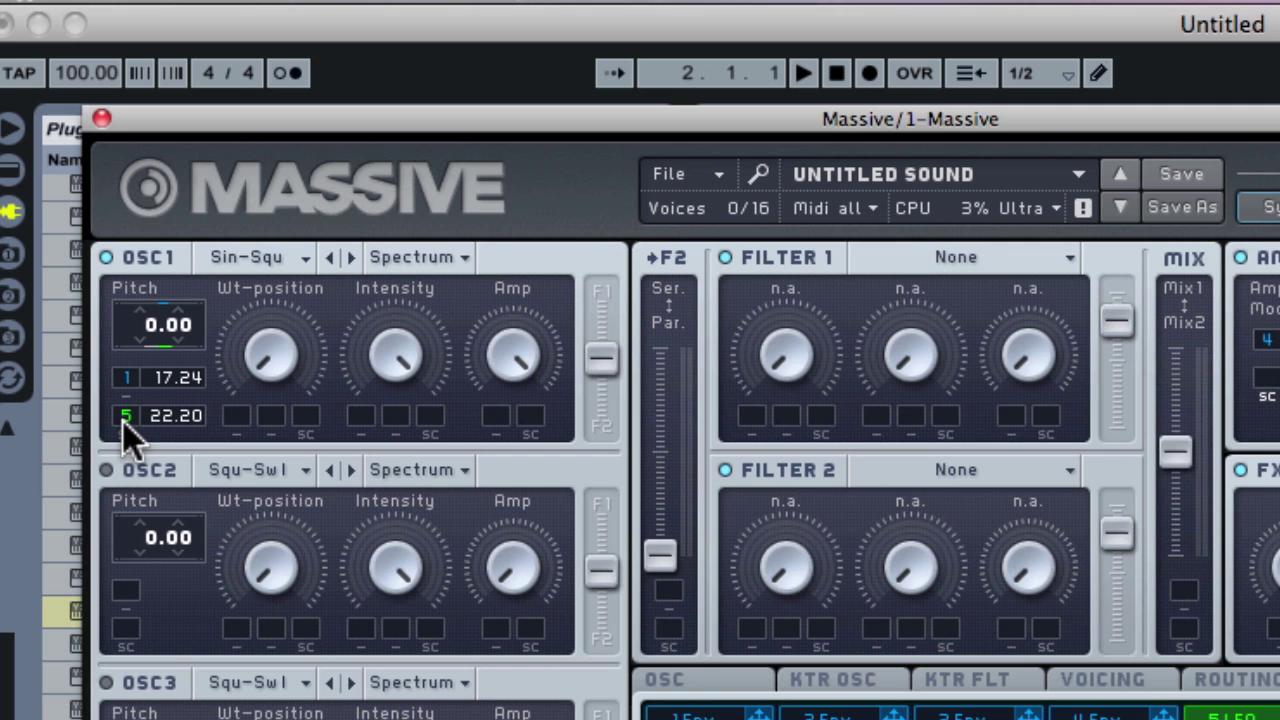
pyautogui.moveTo(123, 421); pyautogui.dragTo(123, 490)
pyautogui.press('space')
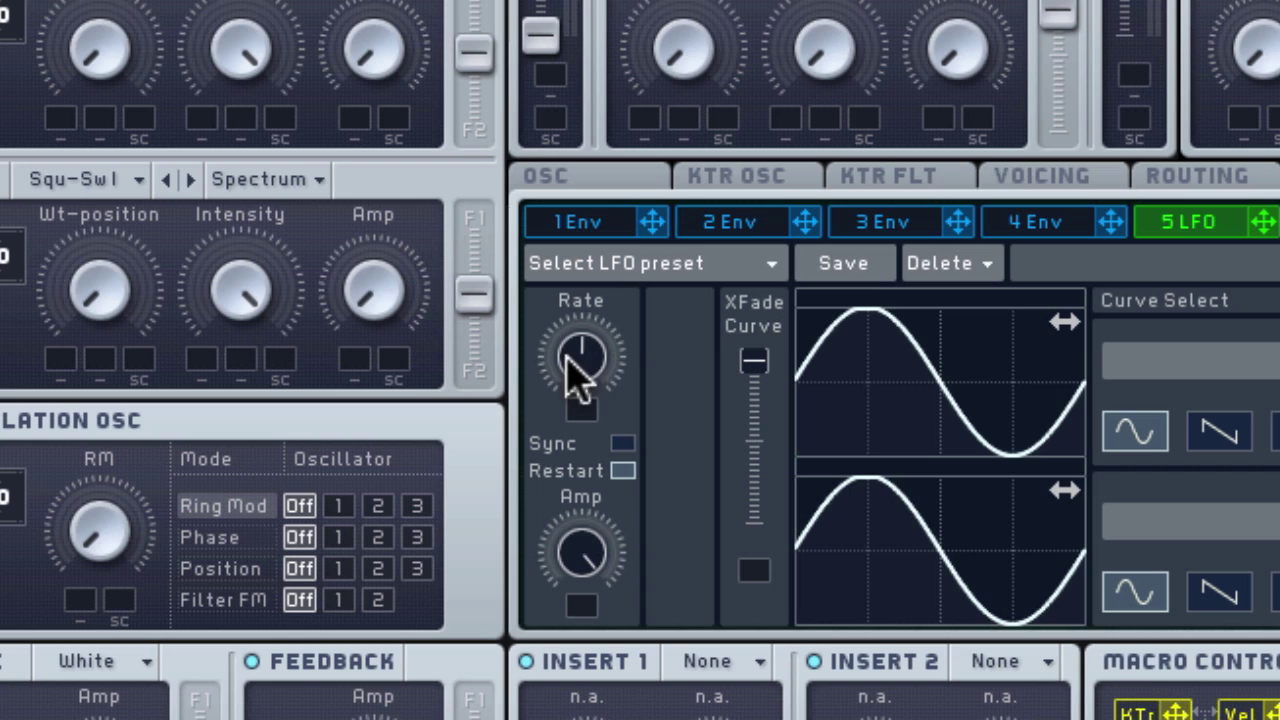
pyautogui.moveTo(581, 345)
pyautogui.mouseDown()
pyautogui.moveTo(581, 381)
pyautogui.moveTo(581, 355)
pyautogui.mouseUp()
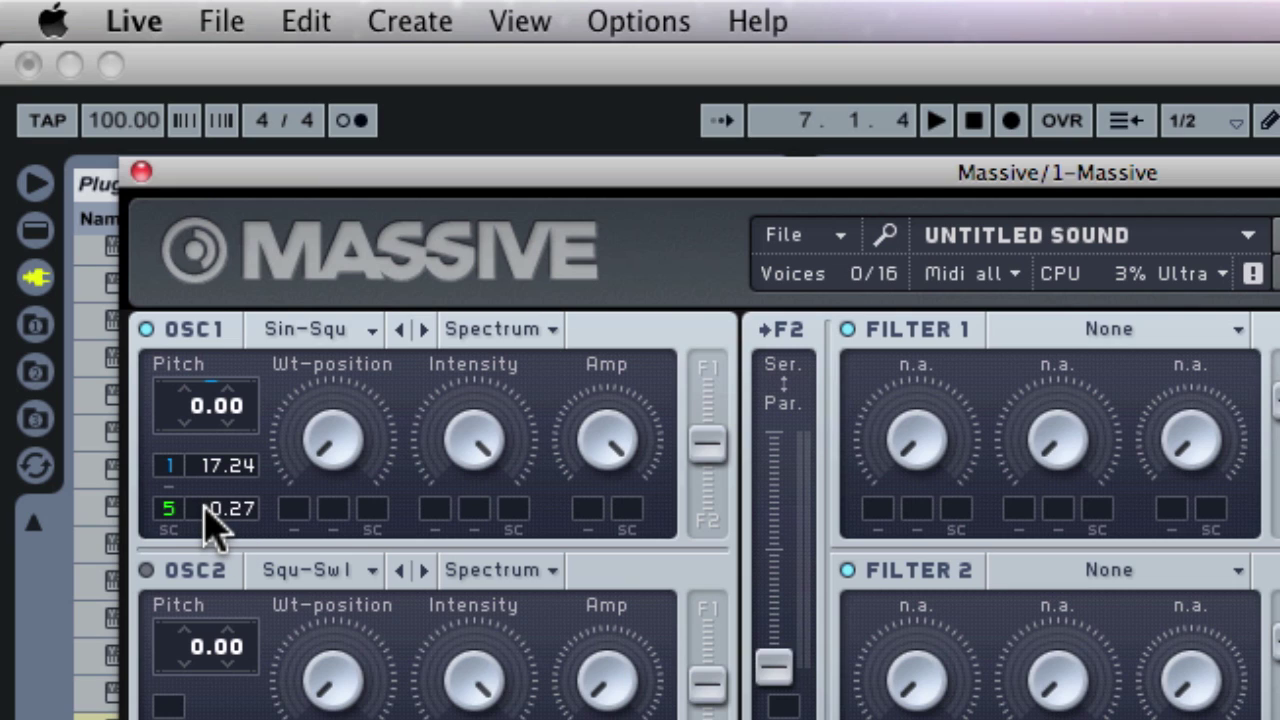
# - Fine-tune LFO 5's wobble amount on OSC1's pitch to 0.23 while playing
pyautogui.moveTo(209, 512)
pyautogui.mouseDown()
pyautogui.moveTo(209, 537)
pyautogui.moveTo(203, 521)
pyautogui.mouseUp()
pyautogui.moveTo(257, 514); pyautogui.dragTo(263, 434)
pyautogui.click(10, 380)
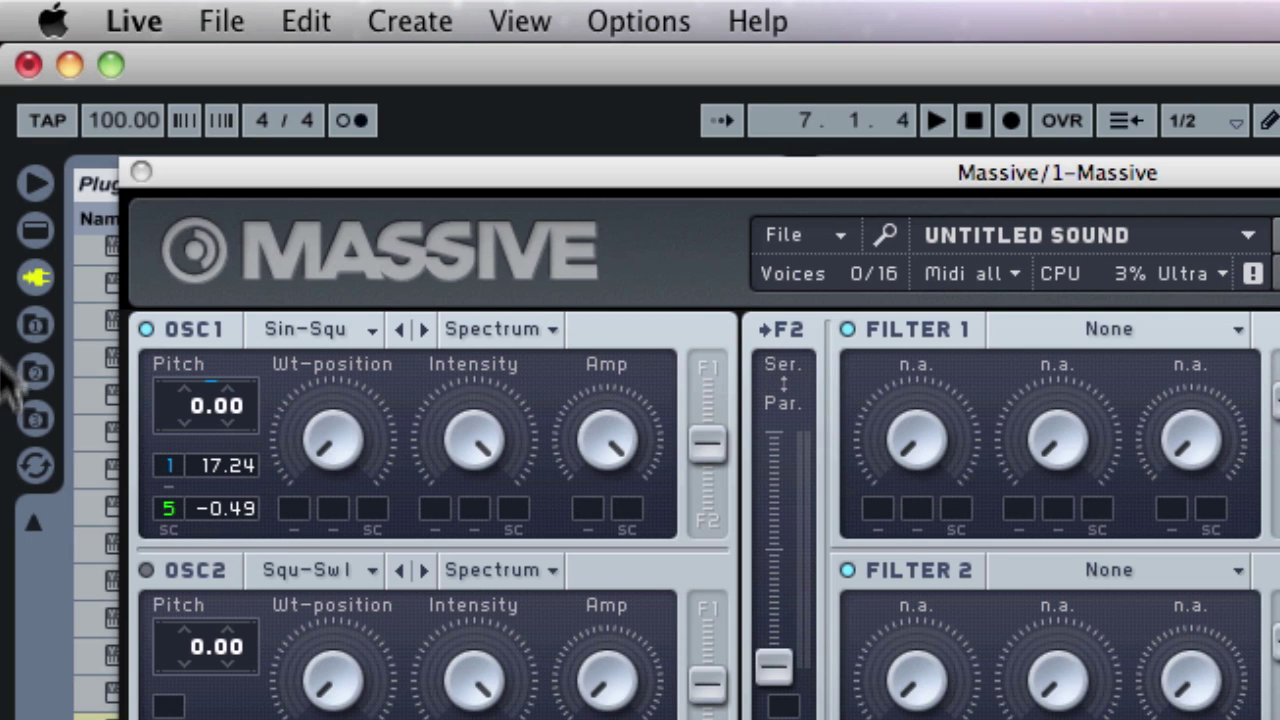
pyautogui.moveTo(234, 508); pyautogui.dragTo(320, 251)
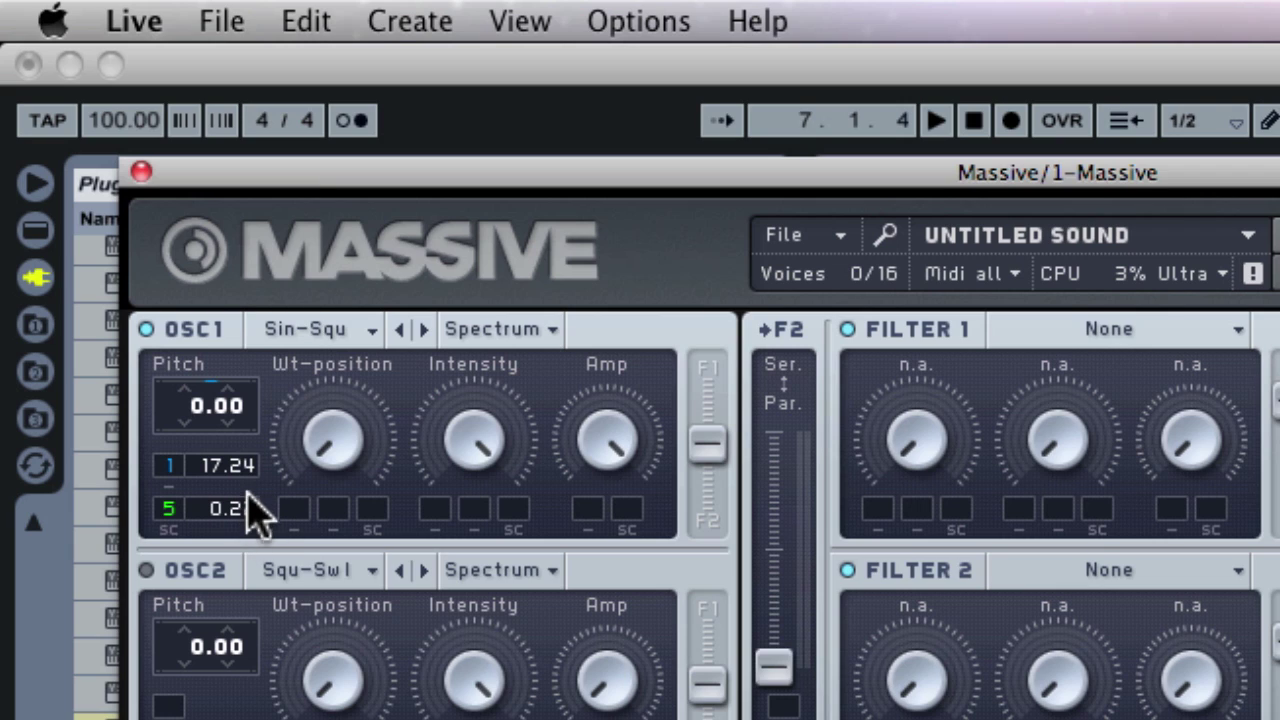
pyautogui.moveTo(247, 493); pyautogui.dragTo(253, 465)
pyautogui.press('space')
pyautogui.moveTo(250, 490); pyautogui.dragTo(246, 534)
pyautogui.press('space')
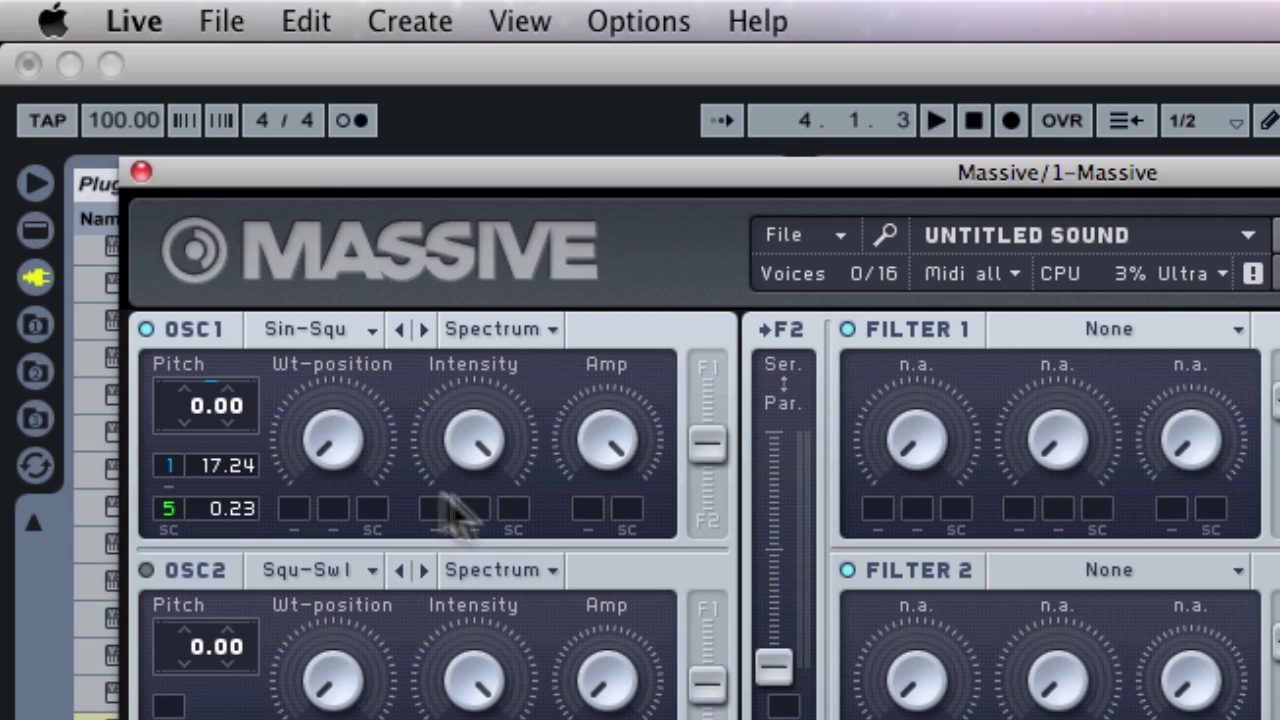
# - Set the envelope pitch amount to 13.77, audition, and name the Save As file 'Vespers Sub Bass'
pyautogui.moveTo(170, 466)
pyautogui.mouseDown()
pyautogui.moveTo(168, 443)
pyautogui.moveTo(168, 505)
pyautogui.moveTo(170, 478)
pyautogui.mouseUp()
pyautogui.press('space')
pyautogui.press('space')
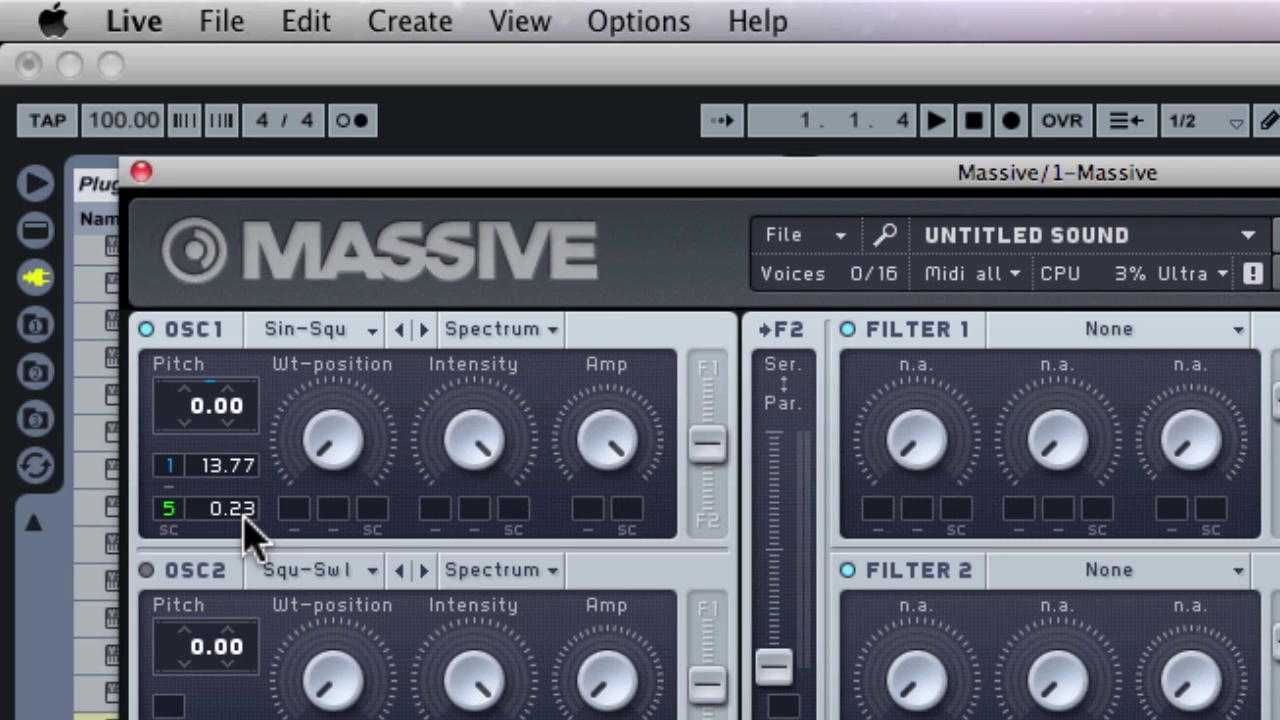
pyautogui.press('space')
pyautogui.press('space')
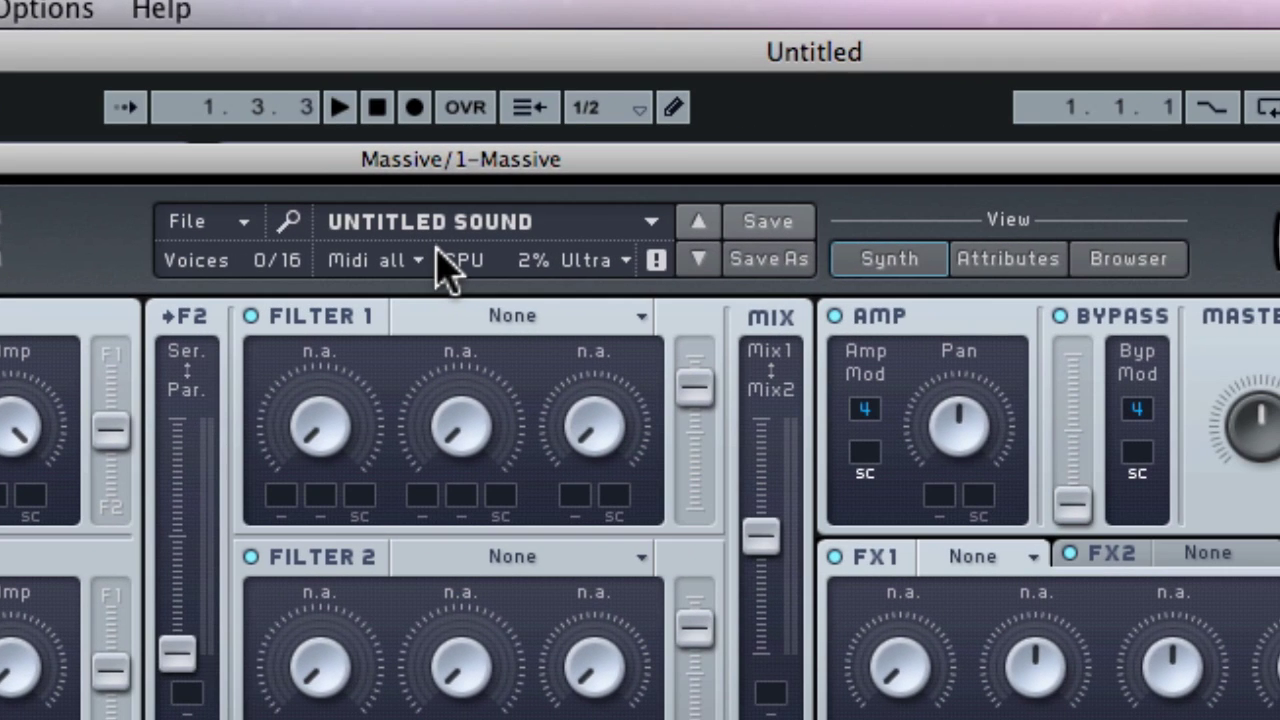
pyautogui.click(765, 262)
pyautogui.write('Vesper')
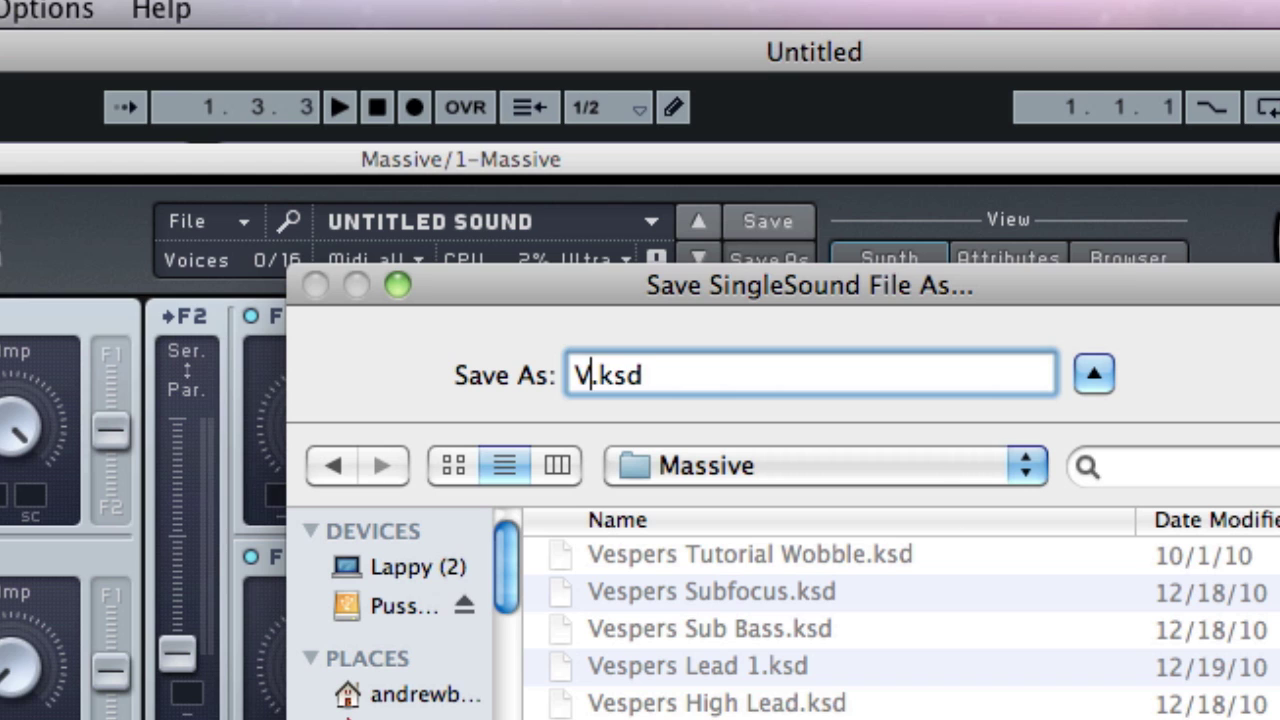
pyautogui.write('s Sub Bass')
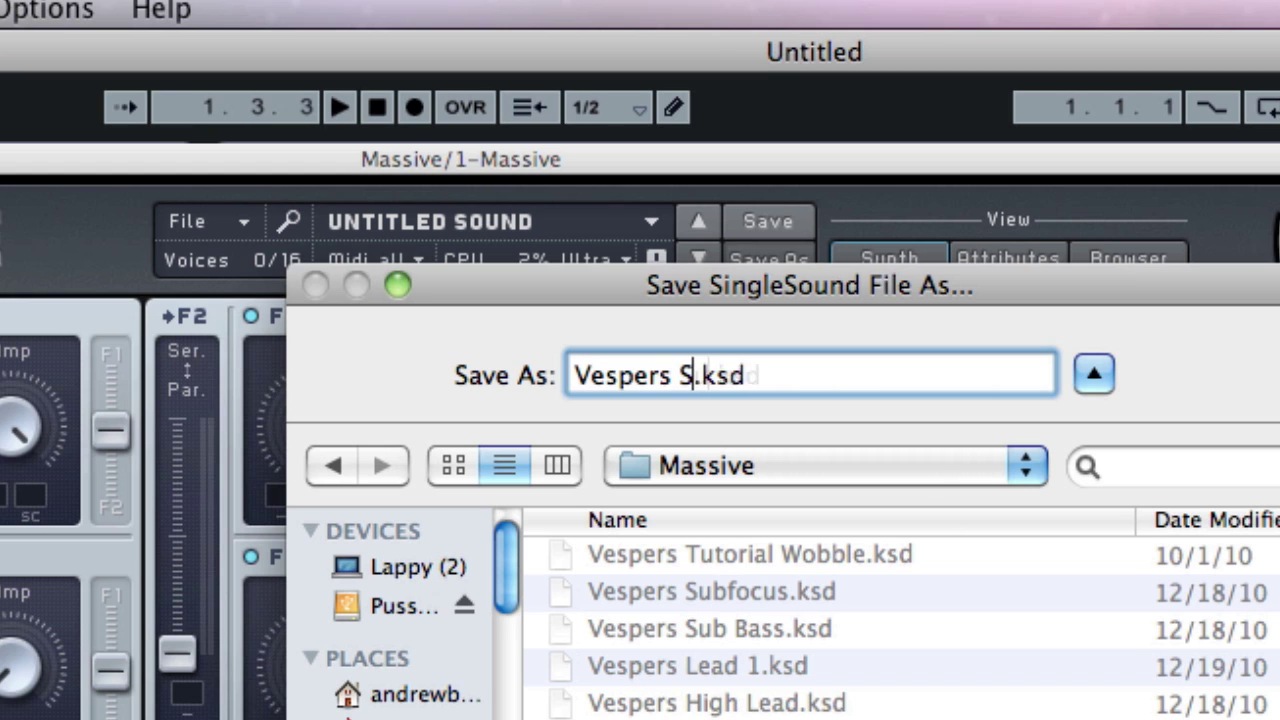